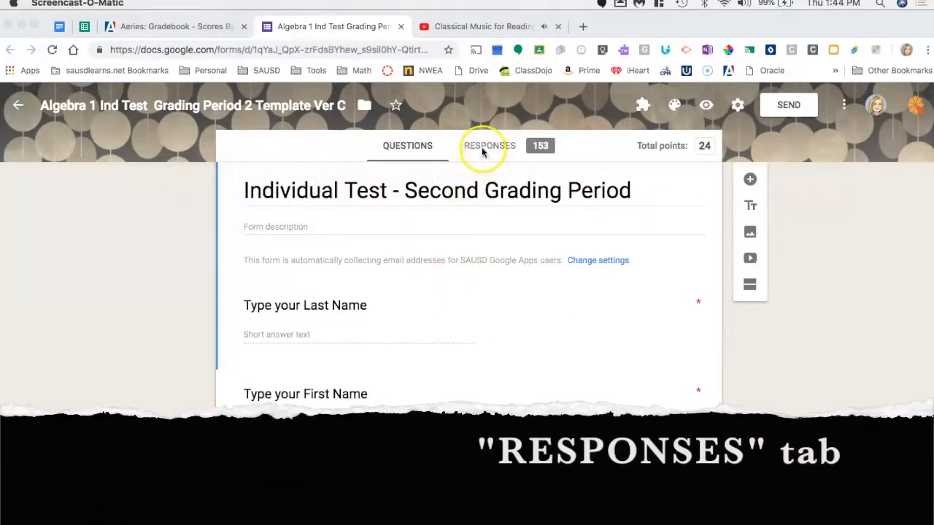
Step: Open the form's collected responses and look over the summary insights
left_click(485, 150)
left_click(494, 146)
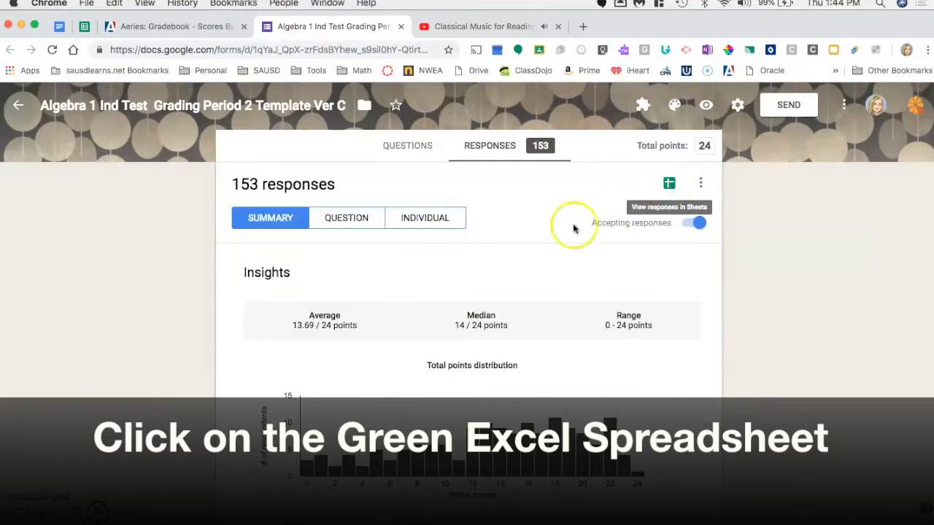
scroll(519, 258, "down", 5)
scroll(517, 259, "up", 5)
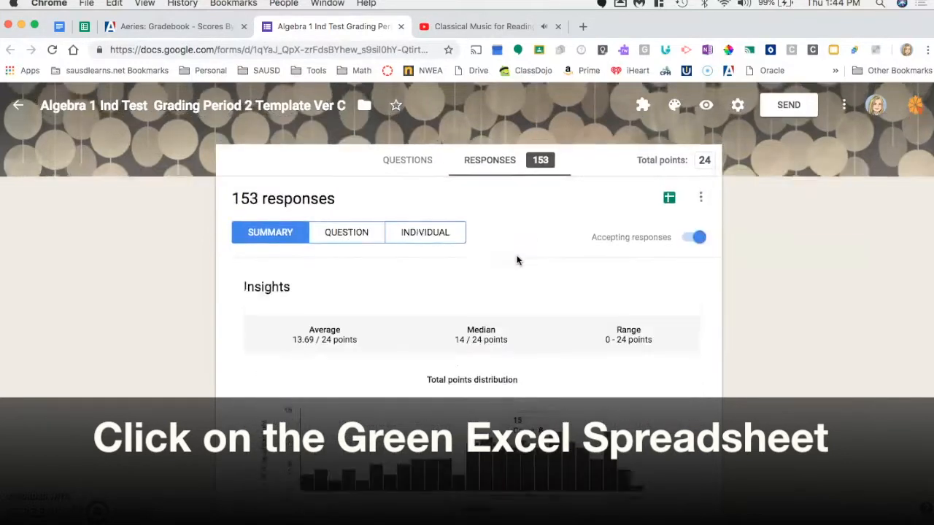
Step: View the form responses in Google Sheets, switching to the already open response spreadsheet
left_click(669, 225)
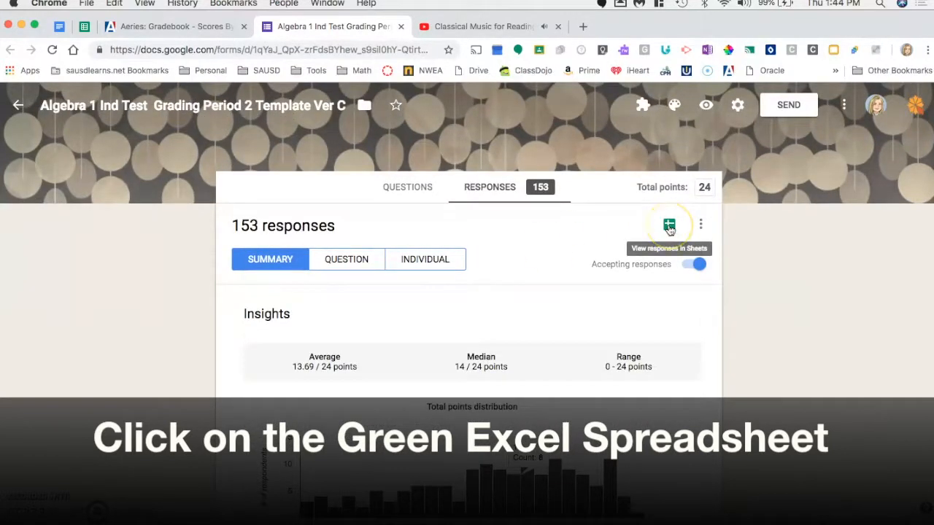
left_click(670, 227)
left_click(669, 229)
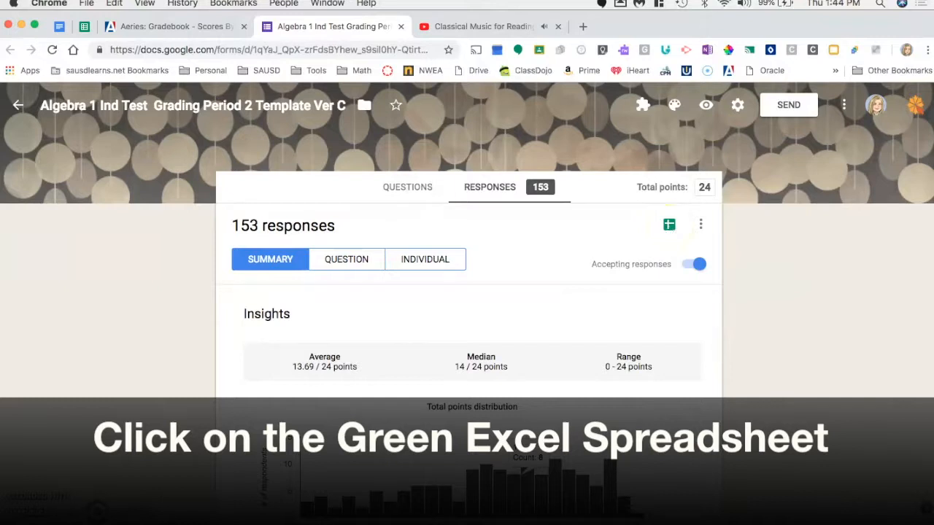
left_click(86, 27)
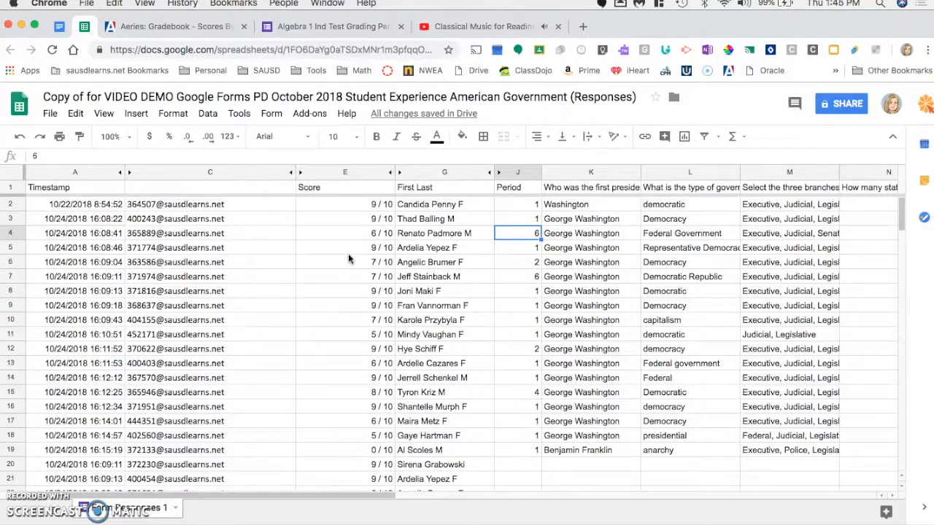
Step: Examine the student e-mail column and the Score column in the response sheet
left_click(184, 179)
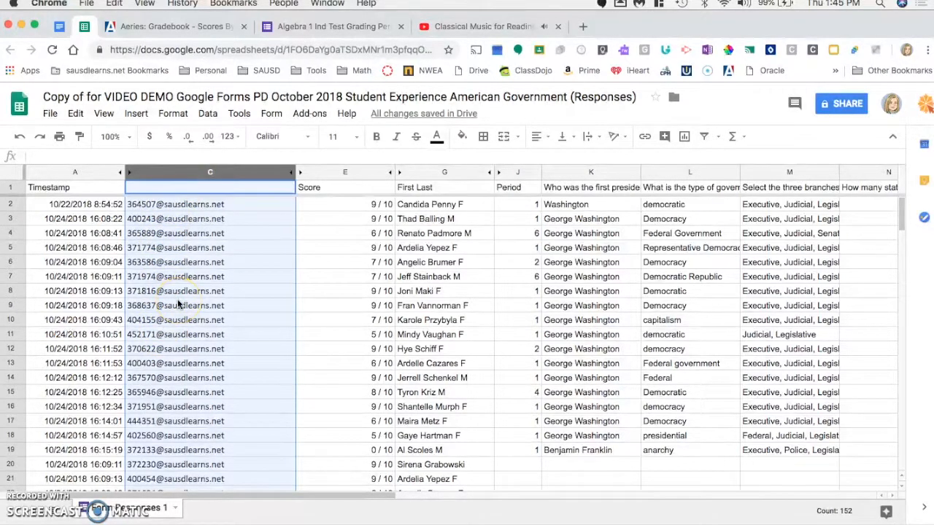
left_click(365, 173)
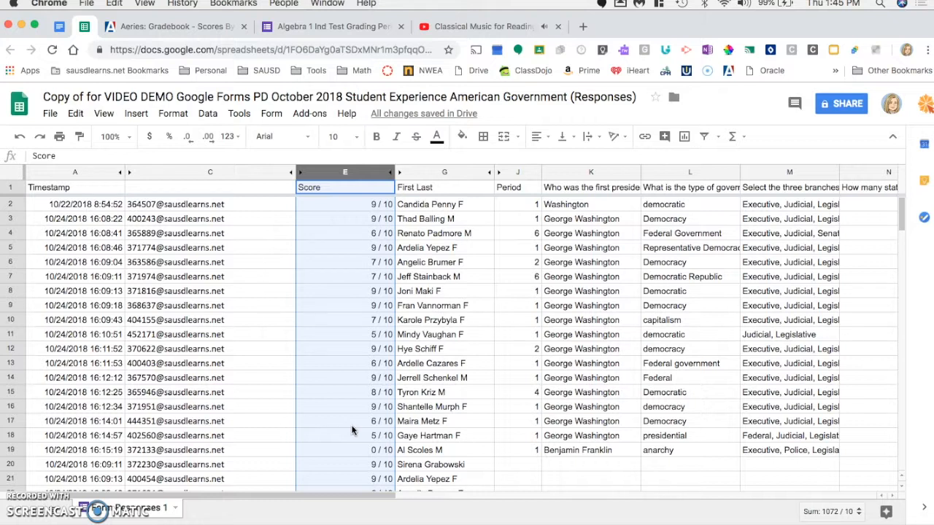
left_click(335, 280)
left_click(323, 207)
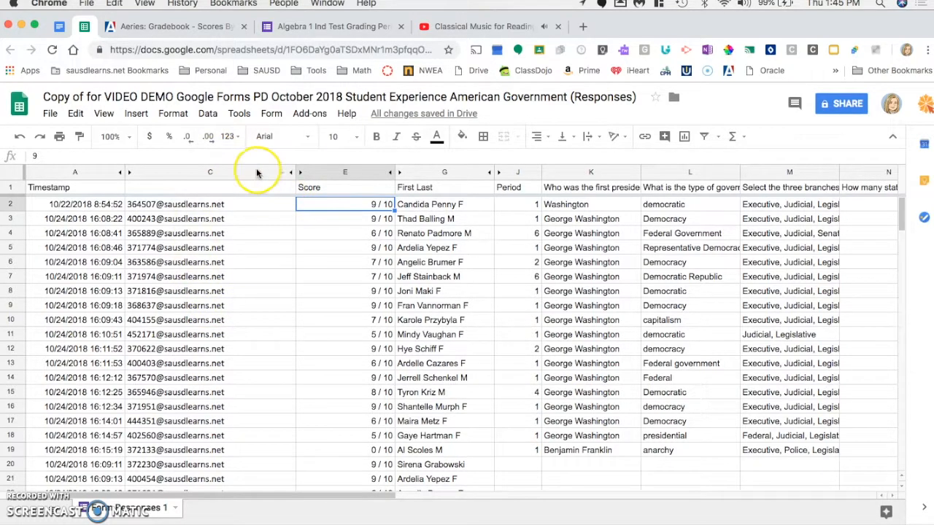
Step: Insert one blank column directly to the right of the student e-mail column C
left_click(212, 175)
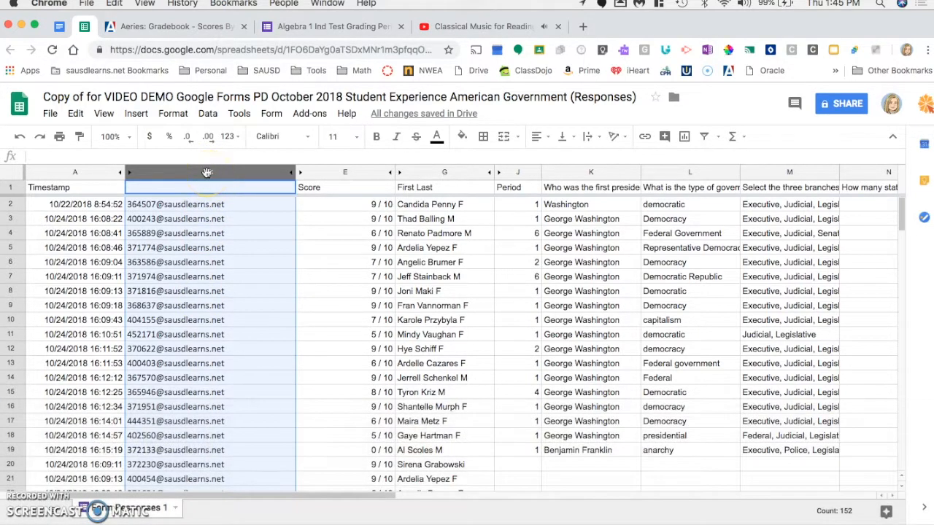
right_click(207, 172)
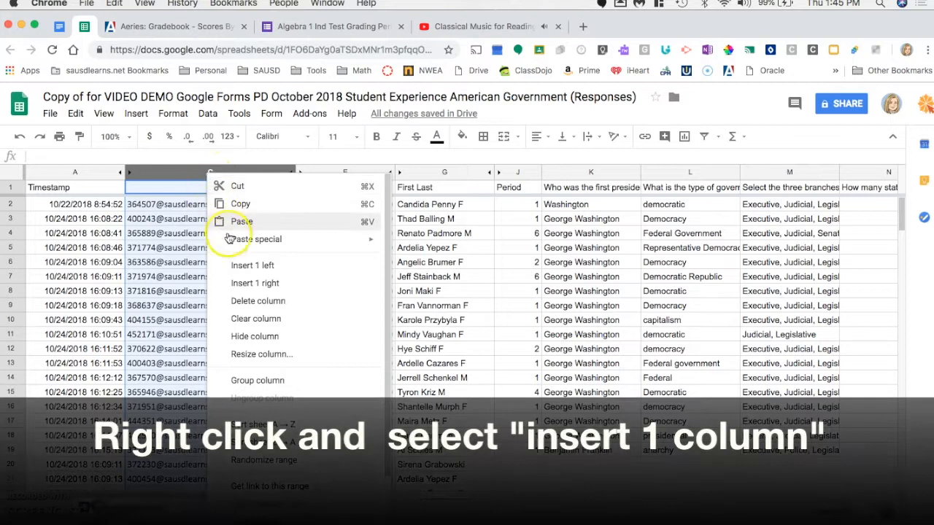
left_click(277, 283)
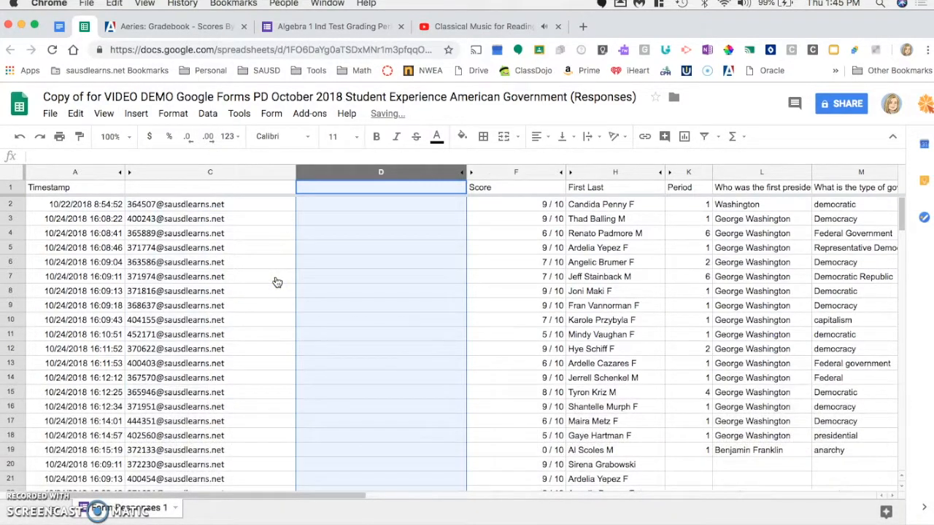
Step: Enter the formula =left(C2,6) in cell D2 to extract the student ID from the e-mail address
left_click(345, 208)
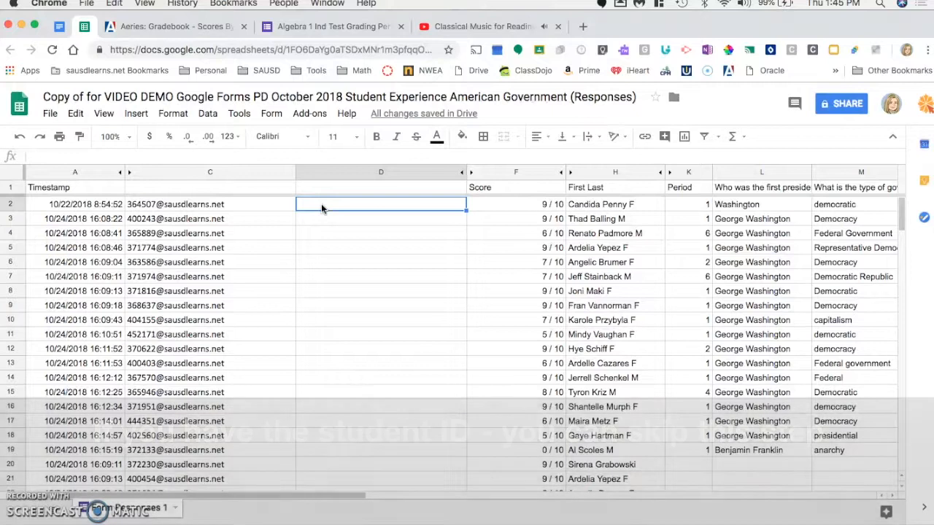
double_click(321, 204)
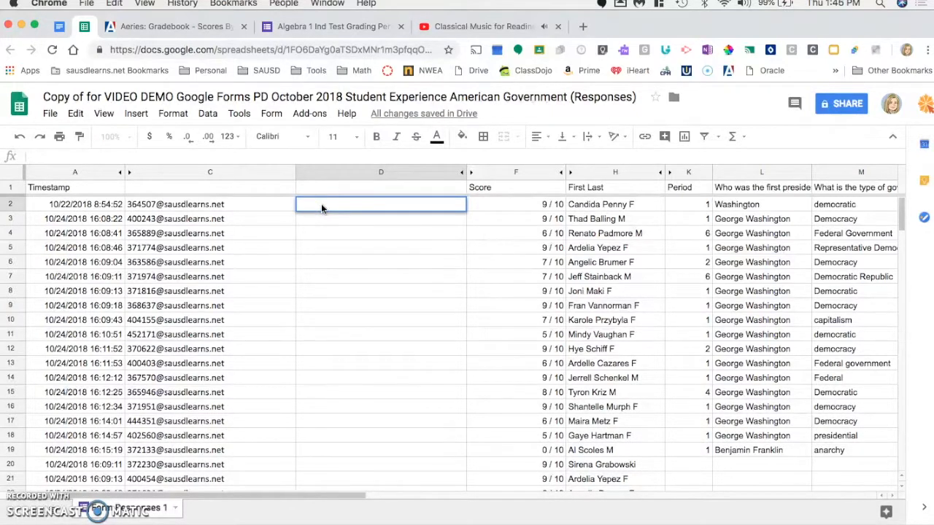
type("=")
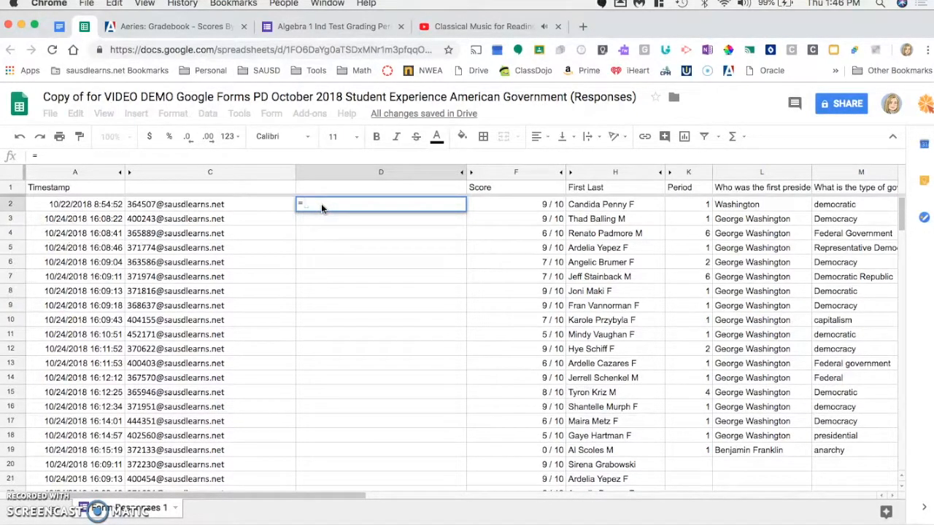
type("lef")
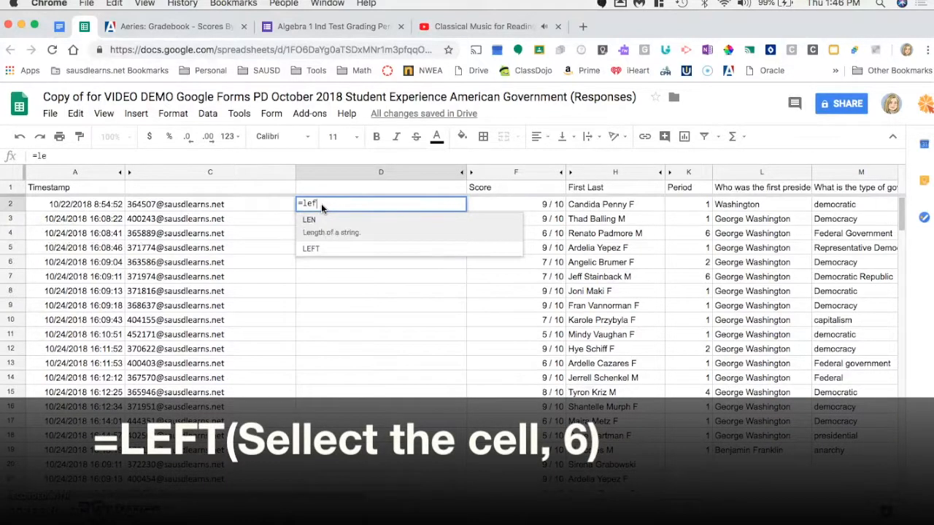
type("t(")
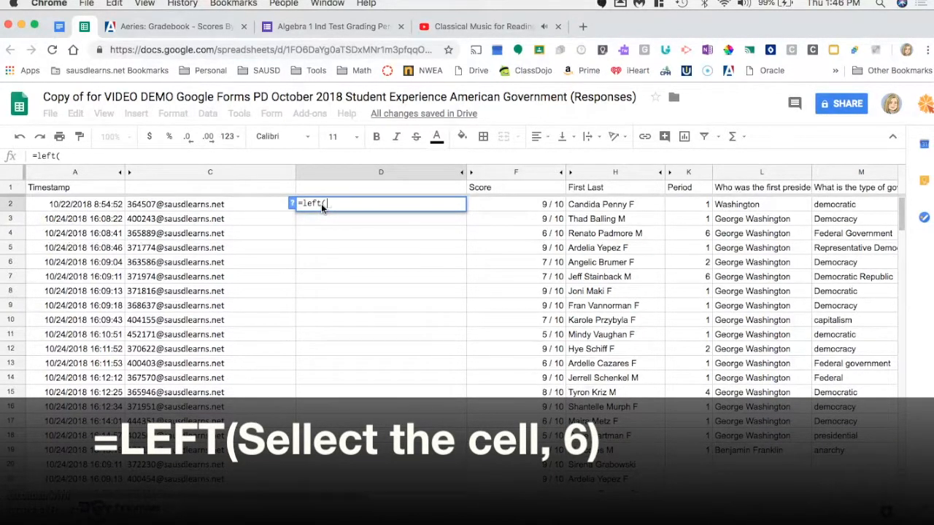
left_click(220, 207)
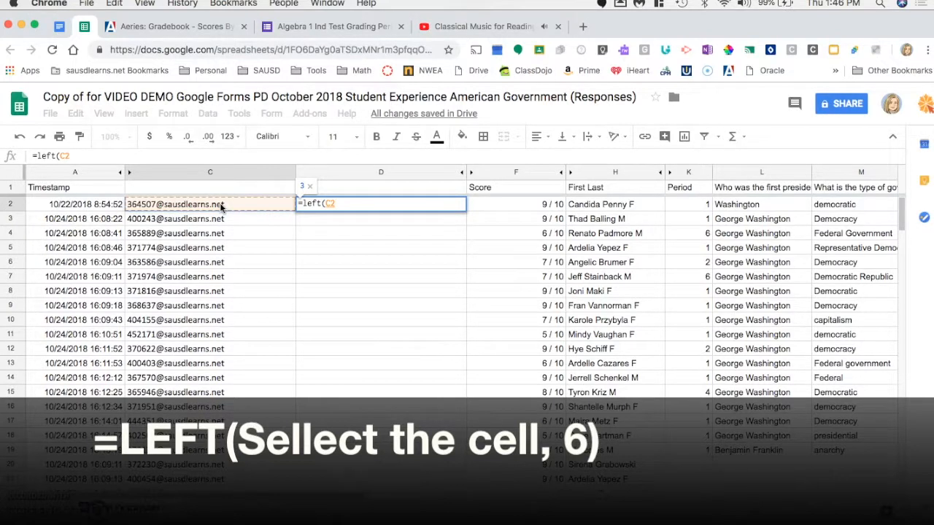
type(",")
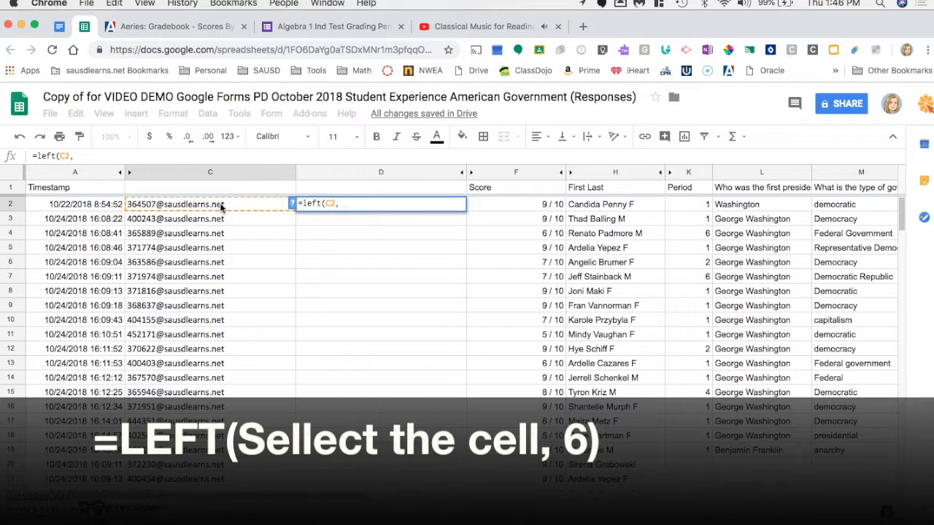
type("6)")
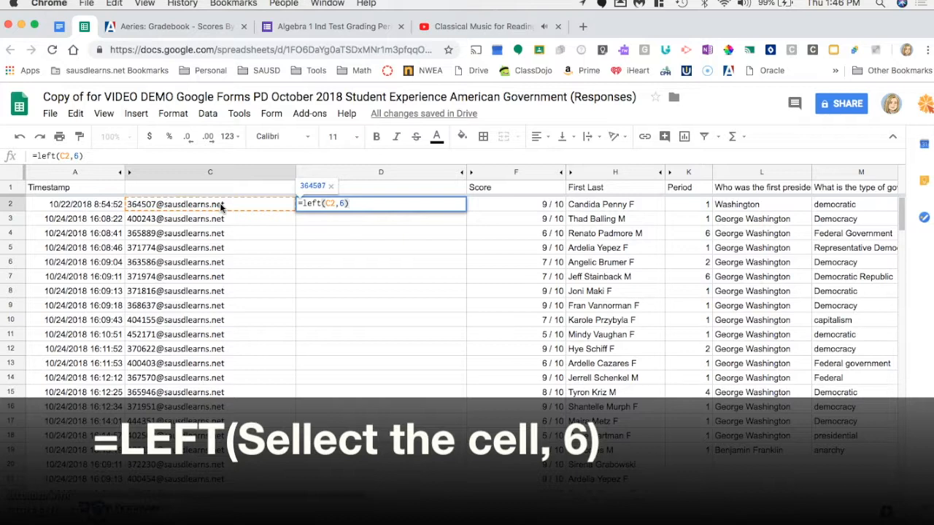
key("Return")
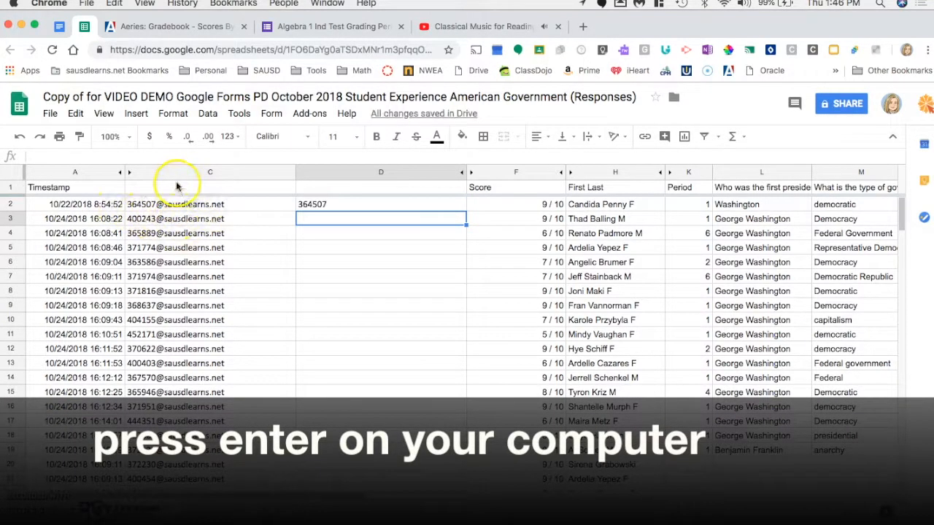
Step: Fill the formula in D2 down column D past the last response row and check the extracted IDs
left_click(314, 206)
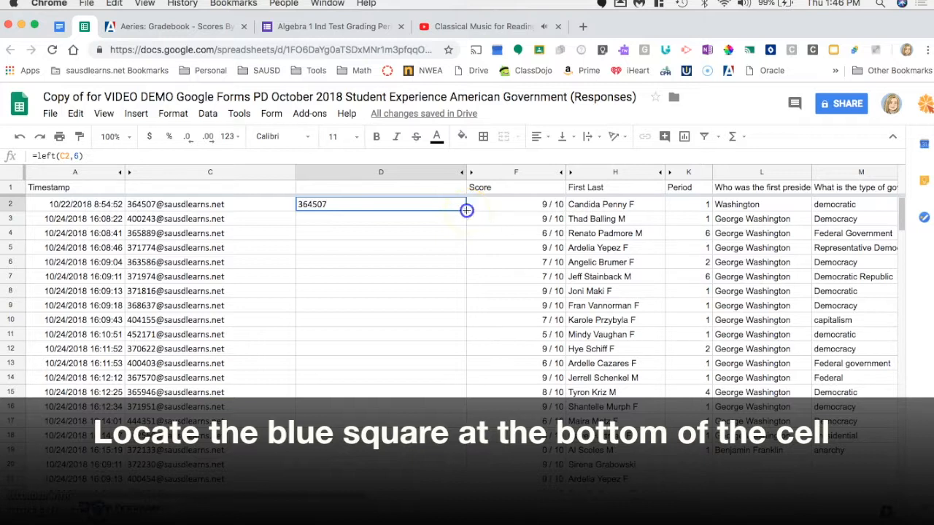
left_click_drag(466, 210, 421, 489)
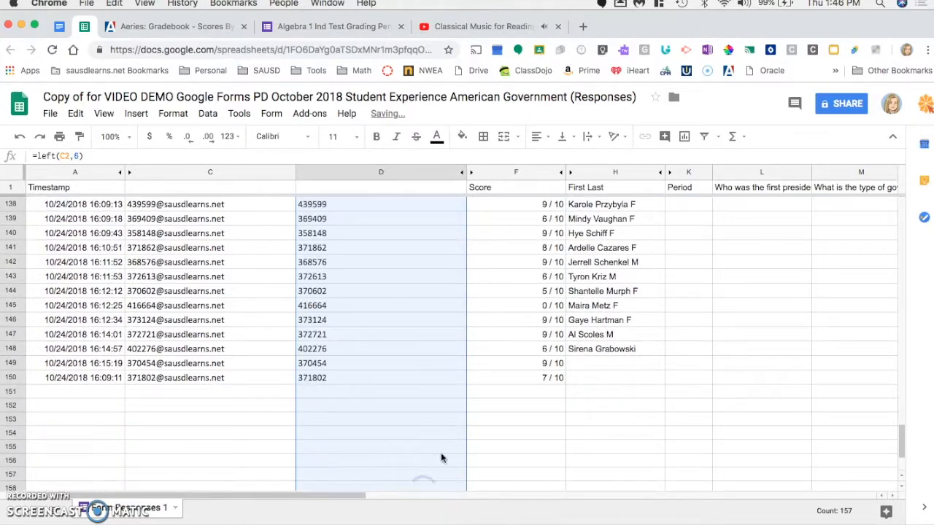
scroll(515, 369, "up", 20)
scroll(514, 368, "up", 4)
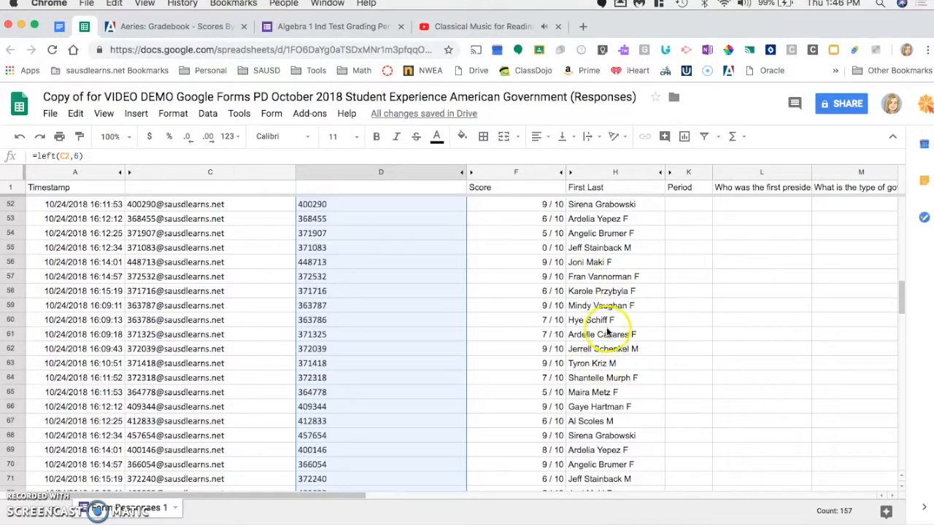
scroll(379, 365, "up", 15)
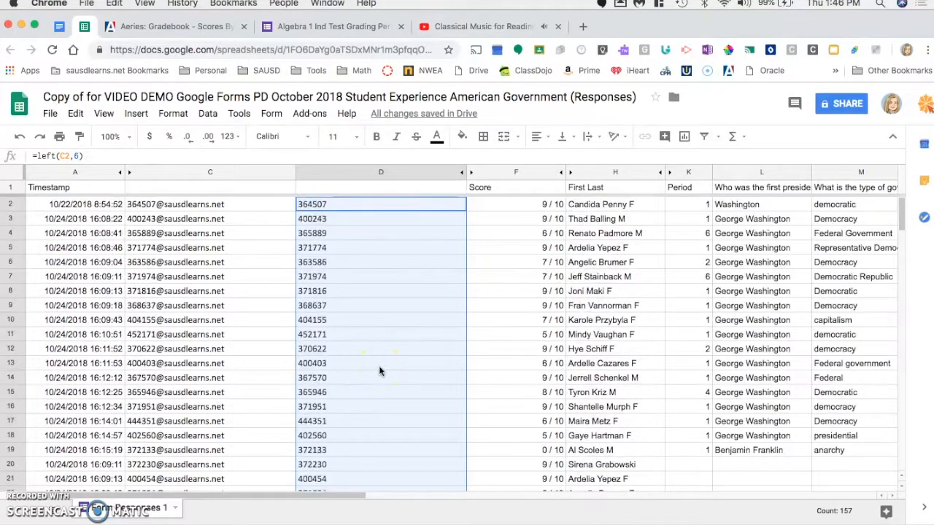
Step: Enter "ID" as the column header in cell D1
double_click(351, 189)
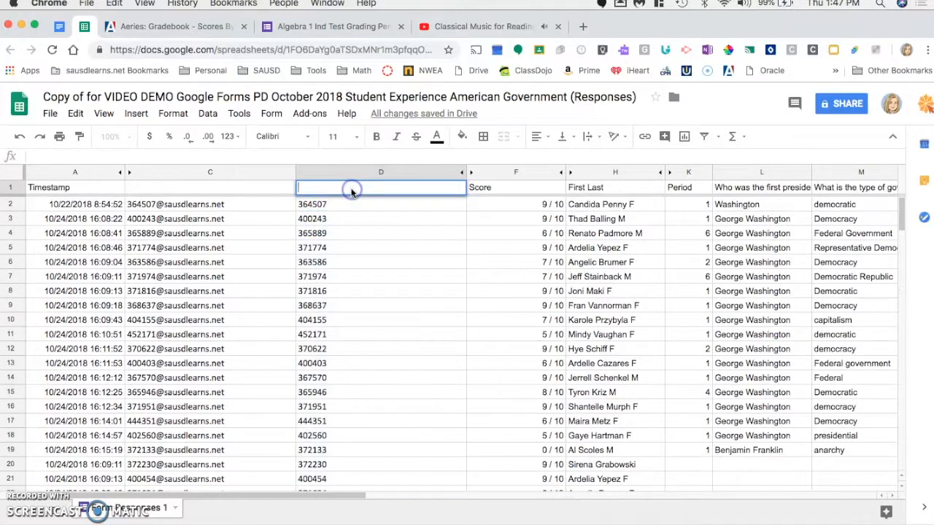
type("ID")
left_click(372, 250)
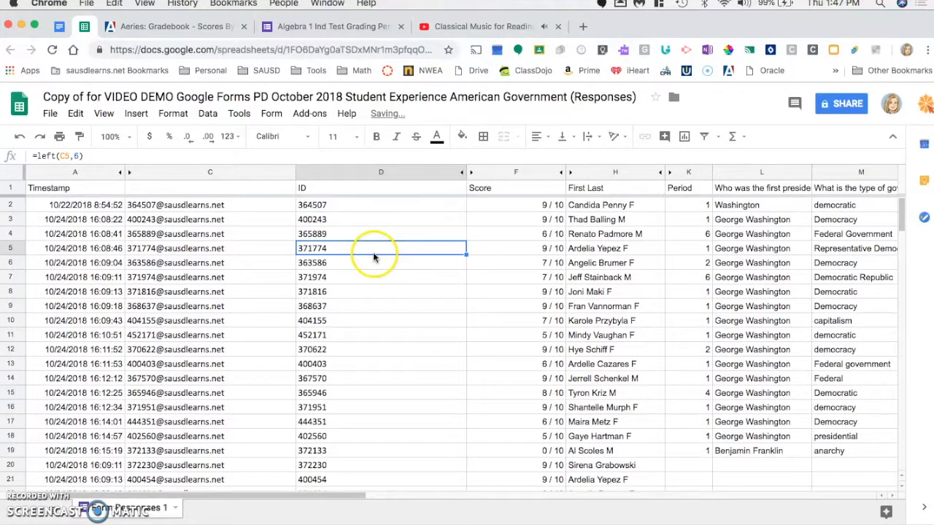
Step: Extend the Score header in cell F1 so it reads "Score- Point to Import"
left_click(499, 190)
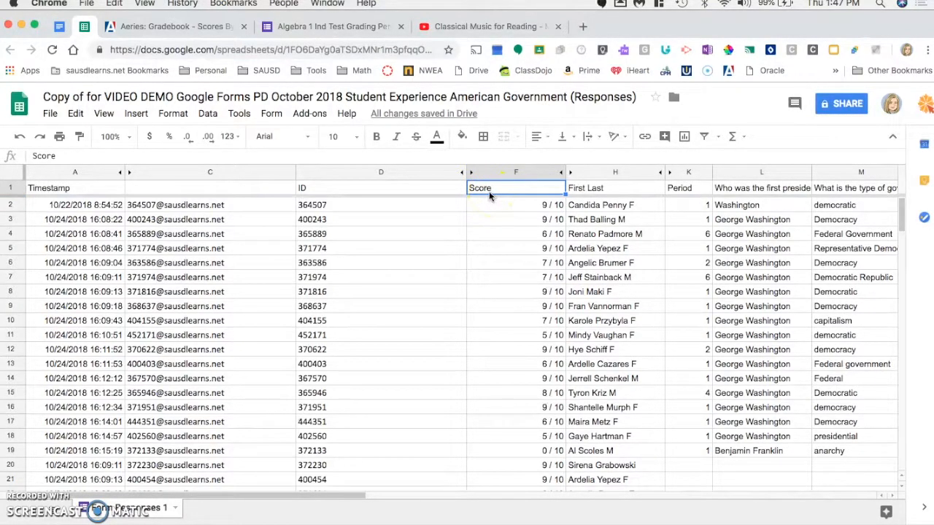
double_click(493, 189)
type("- Point to ")
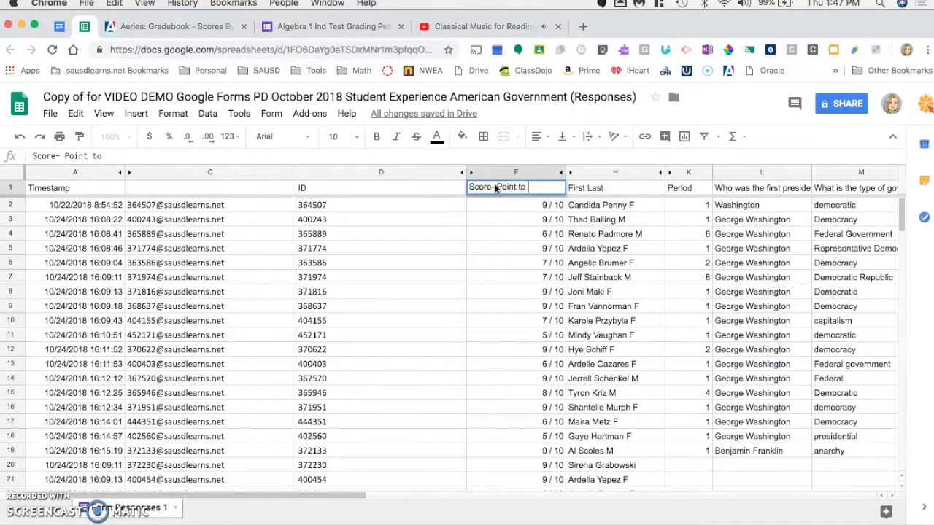
type("Import")
left_click(455, 226)
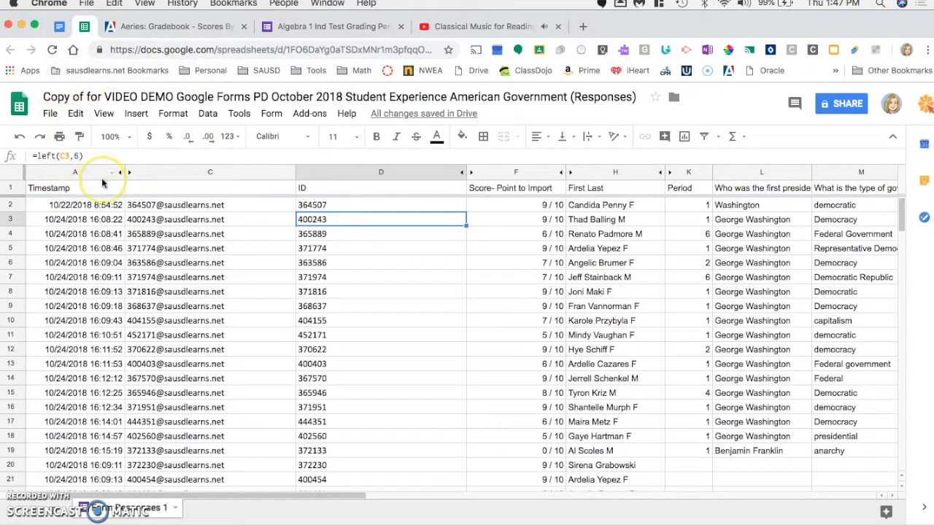
Step: Download the response spreadsheet as a Microsoft Excel (.xlsx) file
left_click(50, 115)
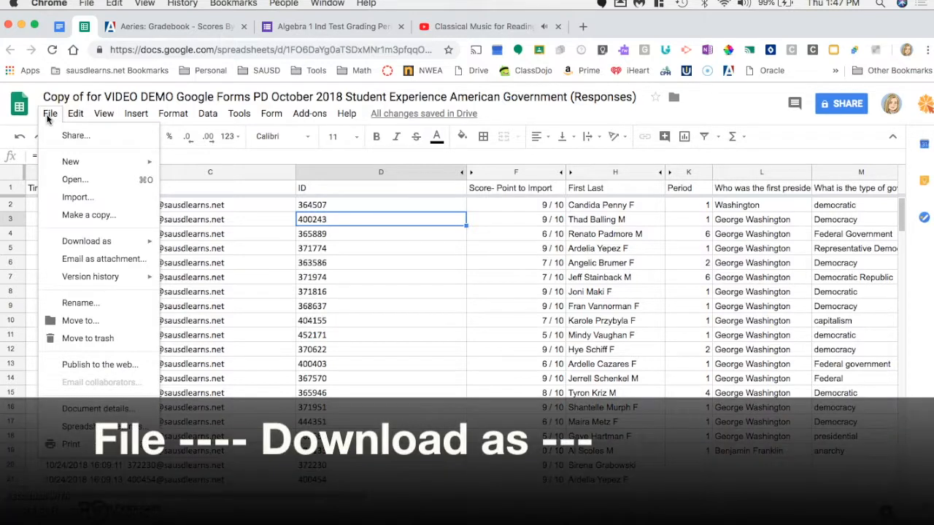
left_click(71, 247)
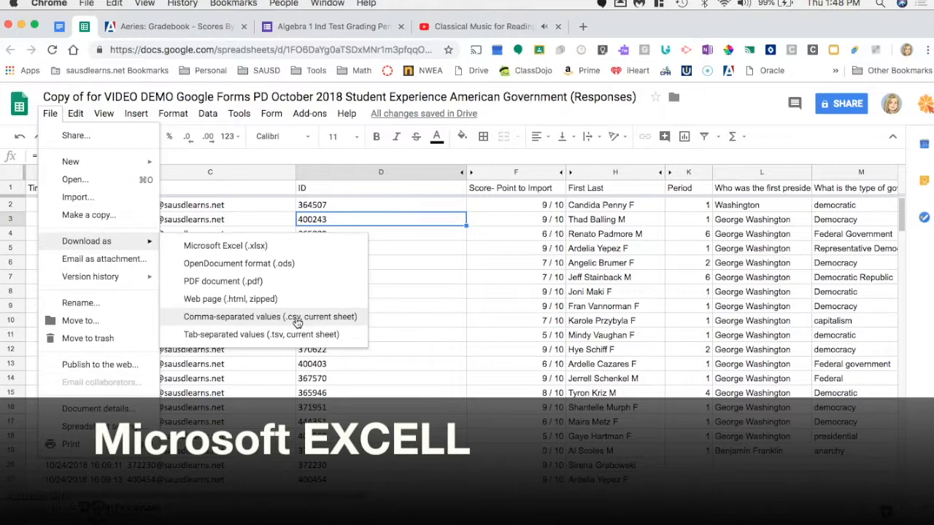
left_click(264, 248)
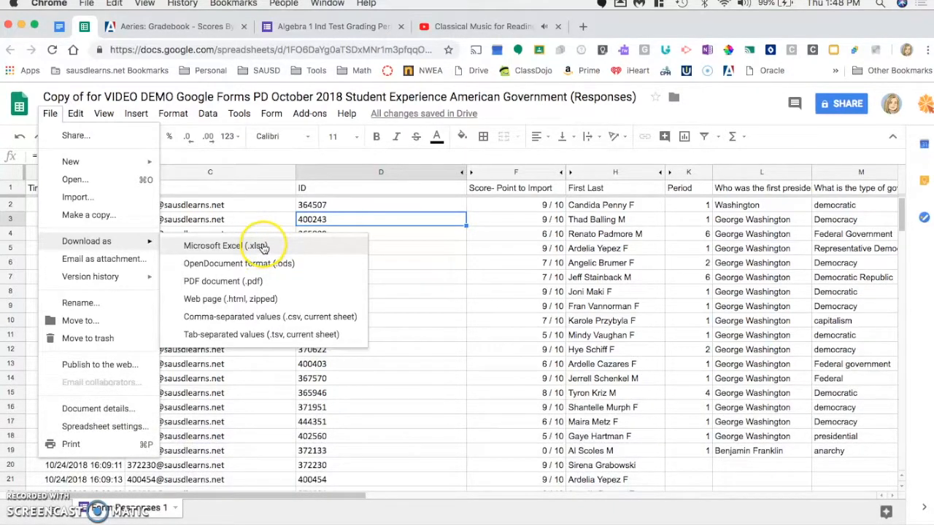
left_click(264, 248)
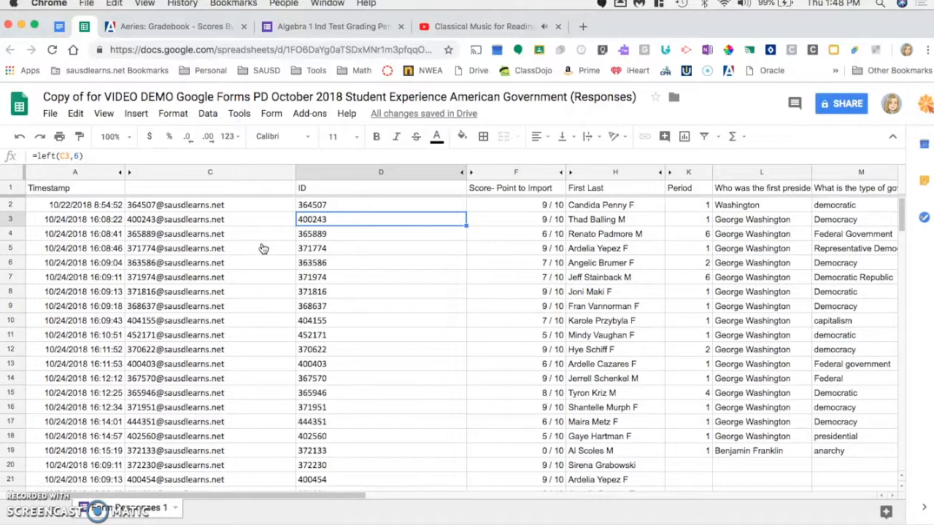
Step: Switch to the Aeries Gradebook and open the table of current-term gradebooks
left_click(178, 27)
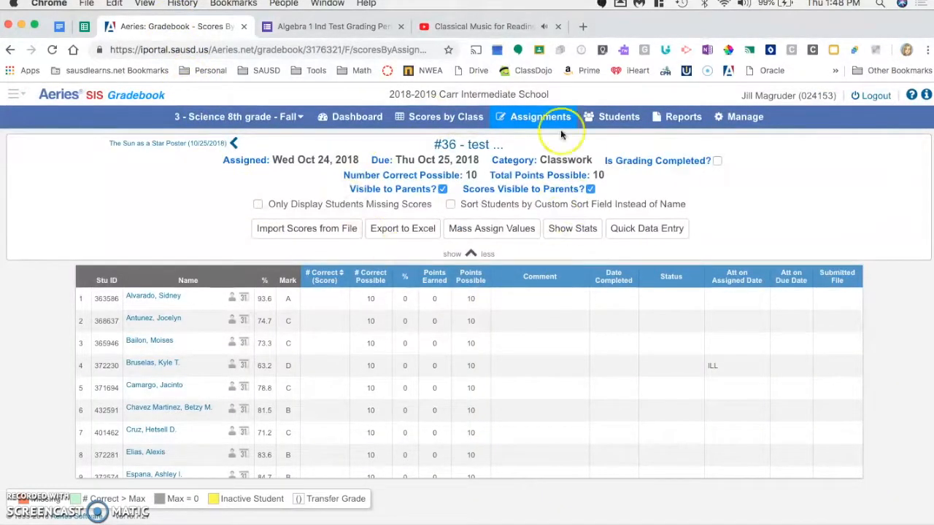
left_click(354, 118)
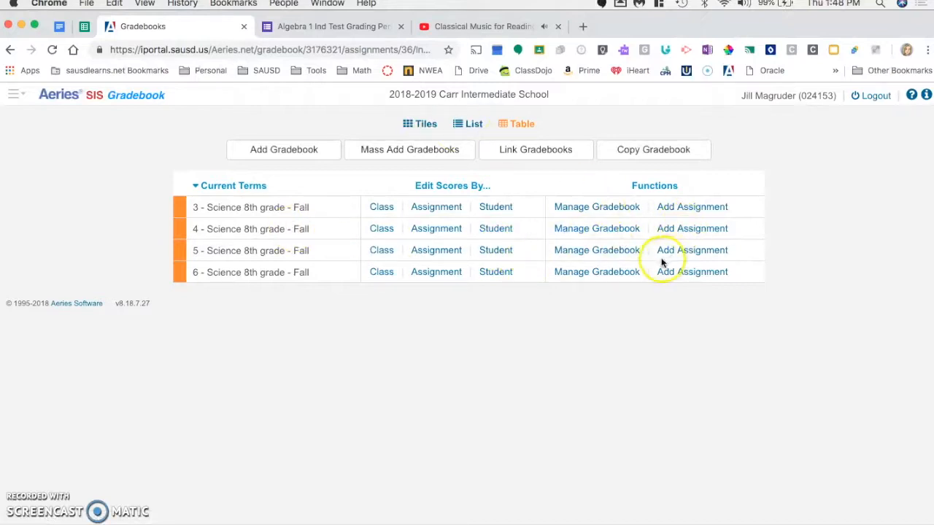
left_click(678, 207)
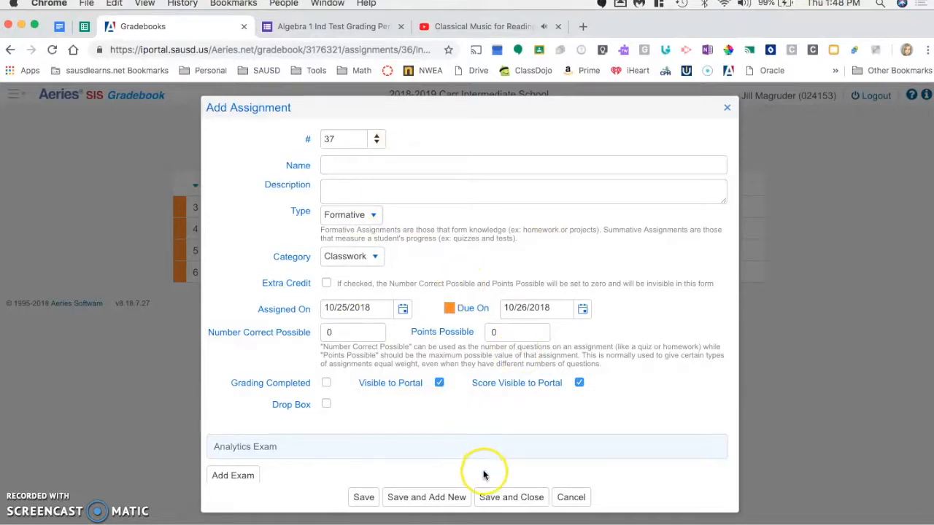
left_click(504, 497)
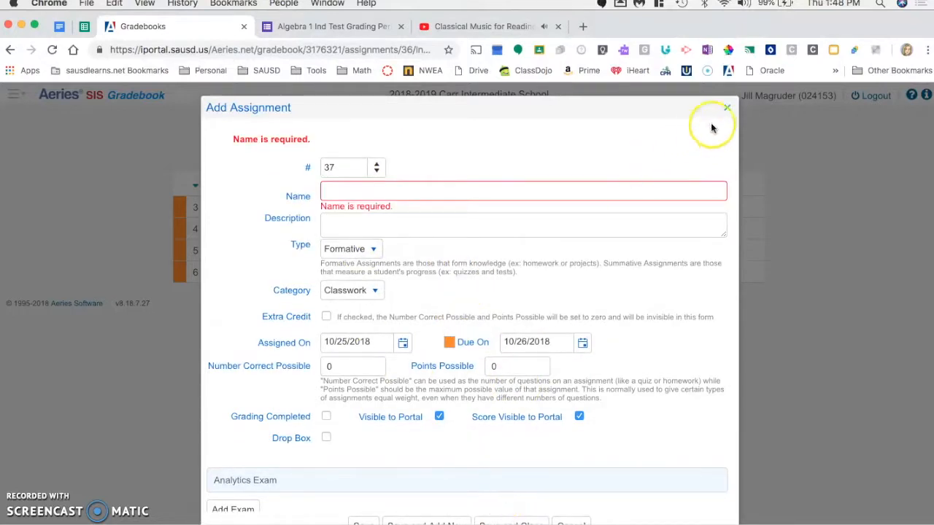
left_click(726, 107)
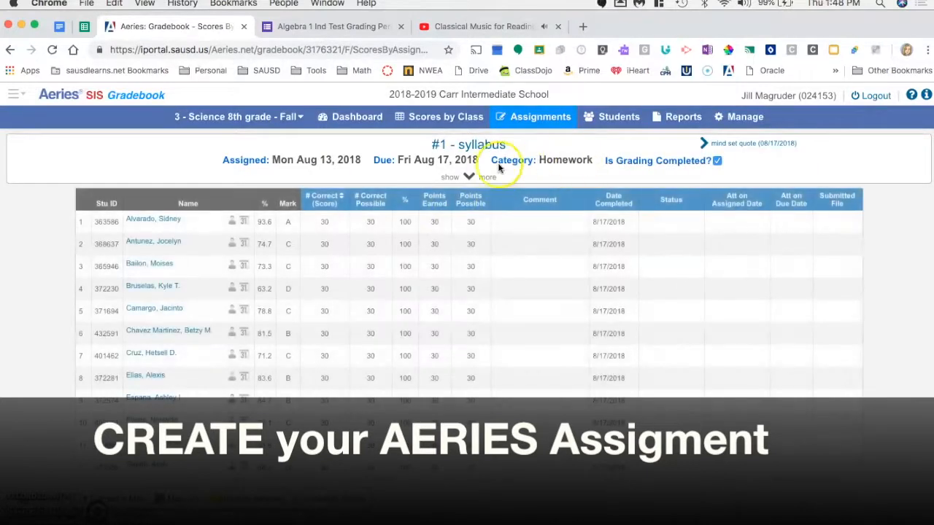
Step: Open the "test ..." assignment in the period 3 gradebook and start importing scores from a file
mouse_move(526, 125)
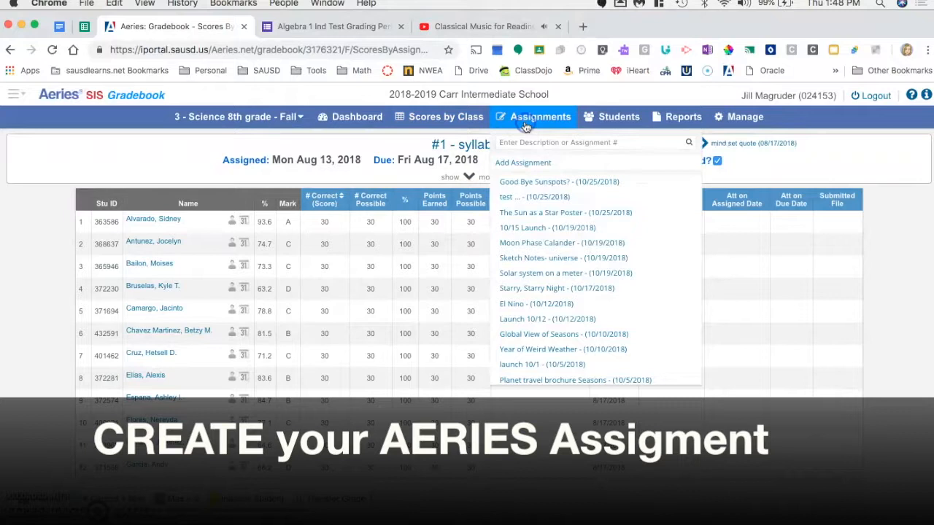
left_click(511, 197)
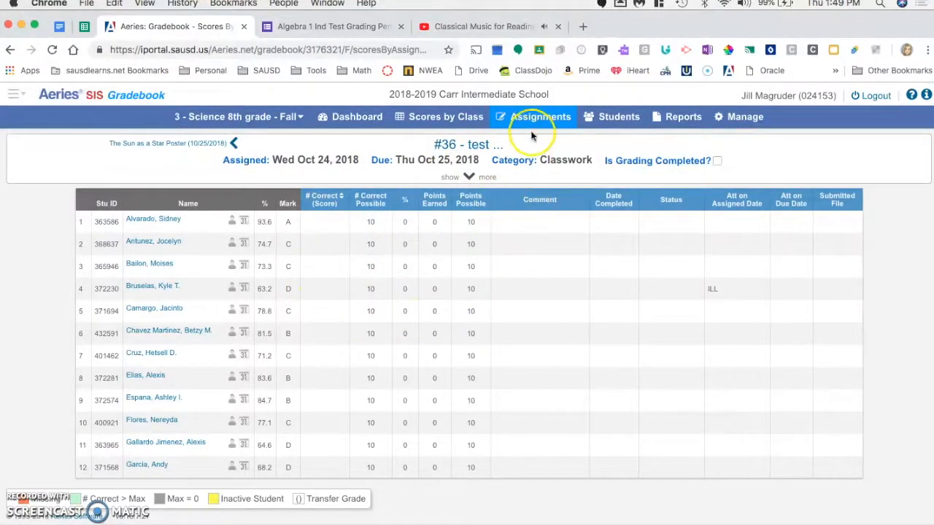
left_click(470, 178)
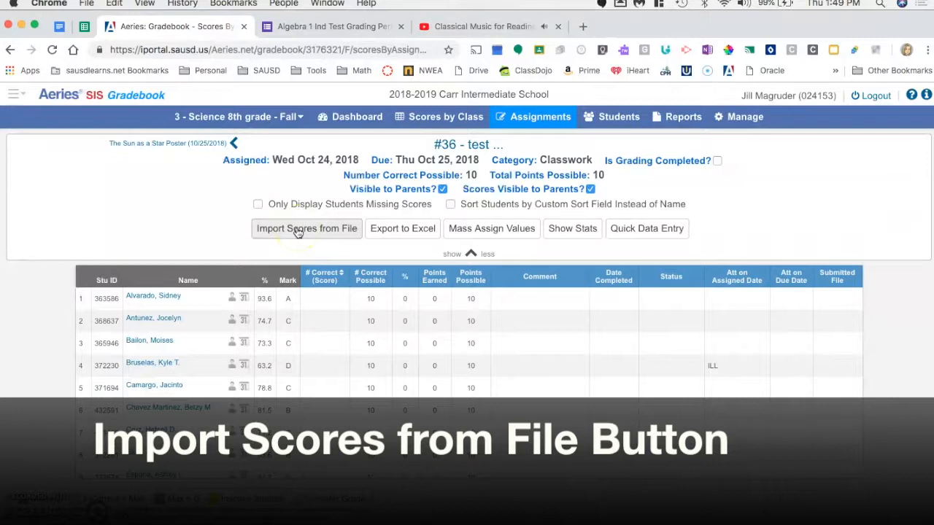
left_click(298, 230)
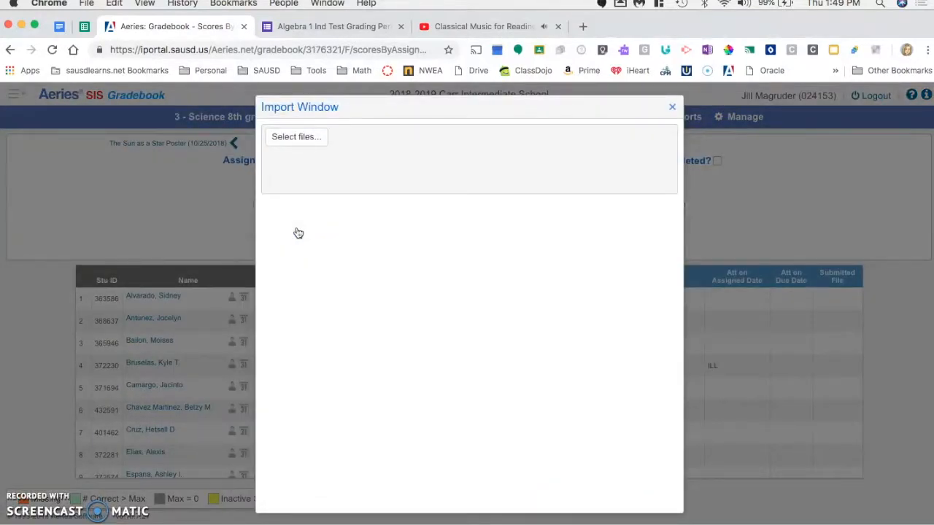
Step: Choose "achieve space.xlsx" from the Downloads folder and upload it for the score import
left_click(294, 145)
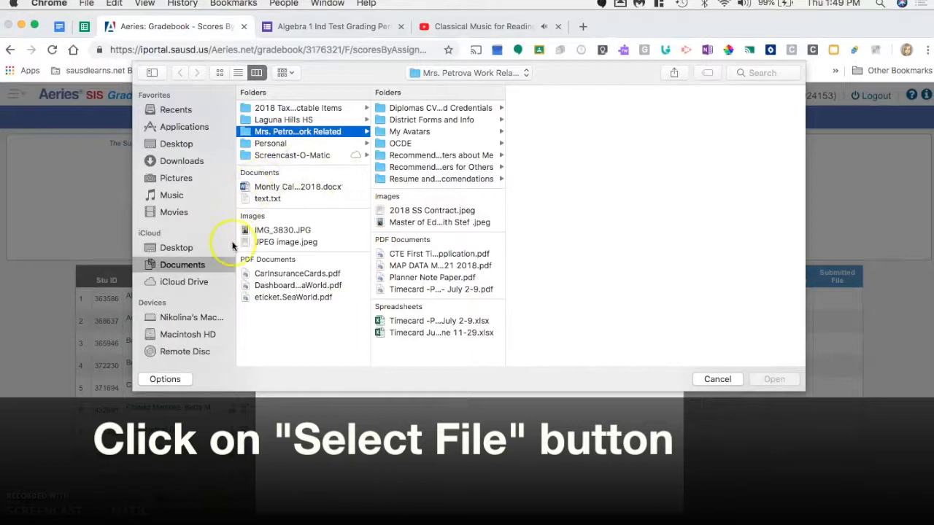
left_click(168, 164)
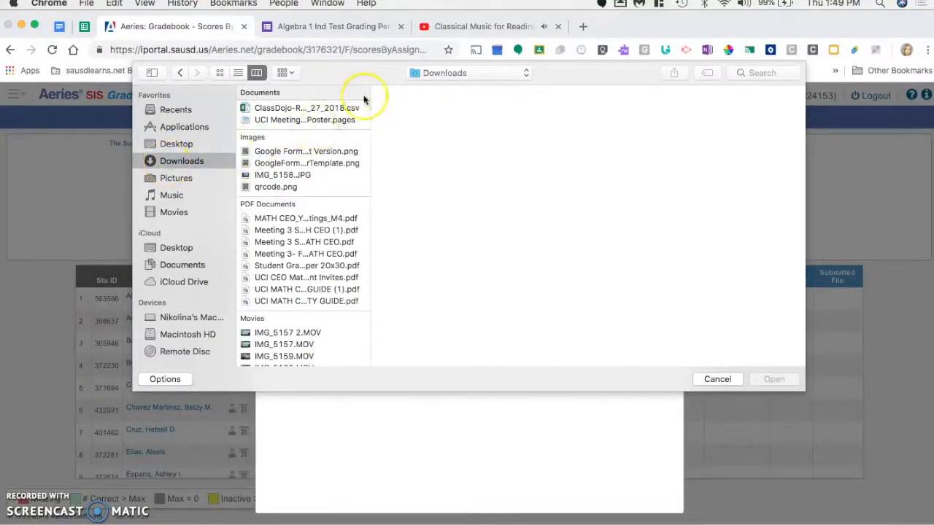
left_click_drag(371, 95, 445, 101)
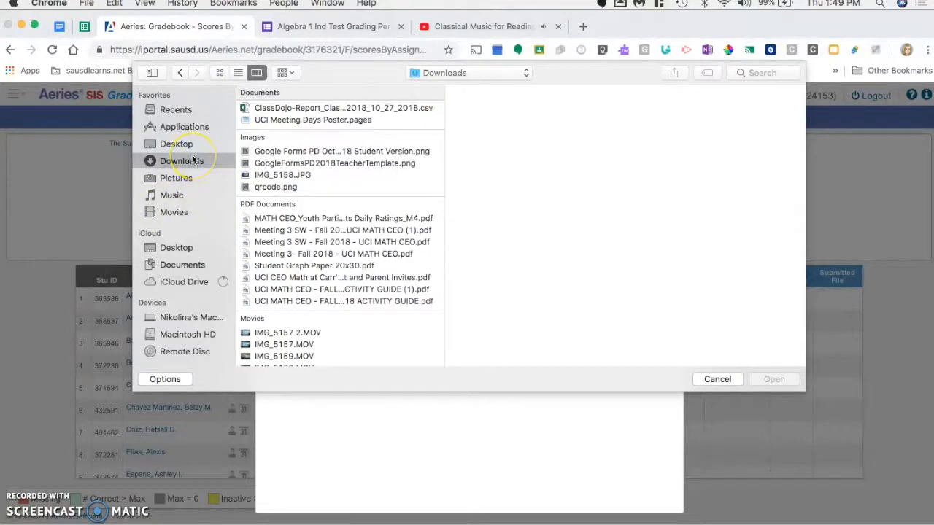
key("super+p")
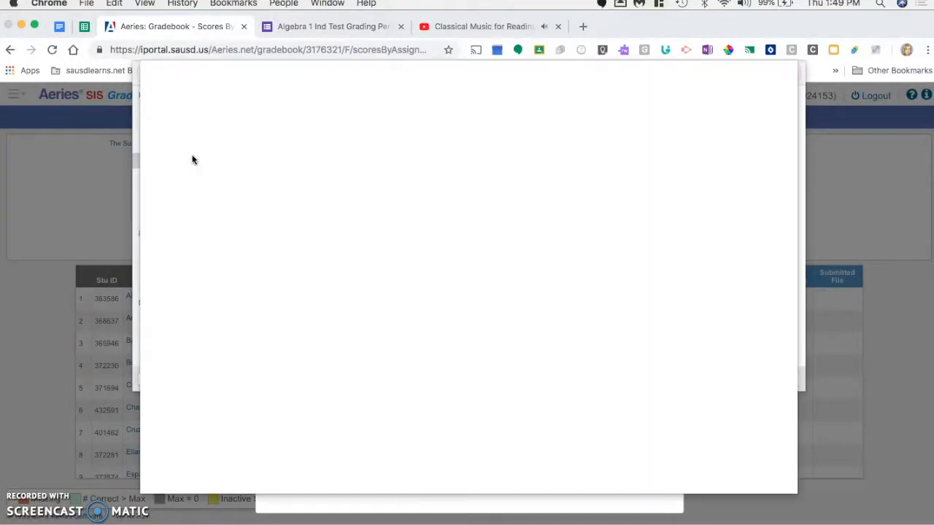
key("Escape")
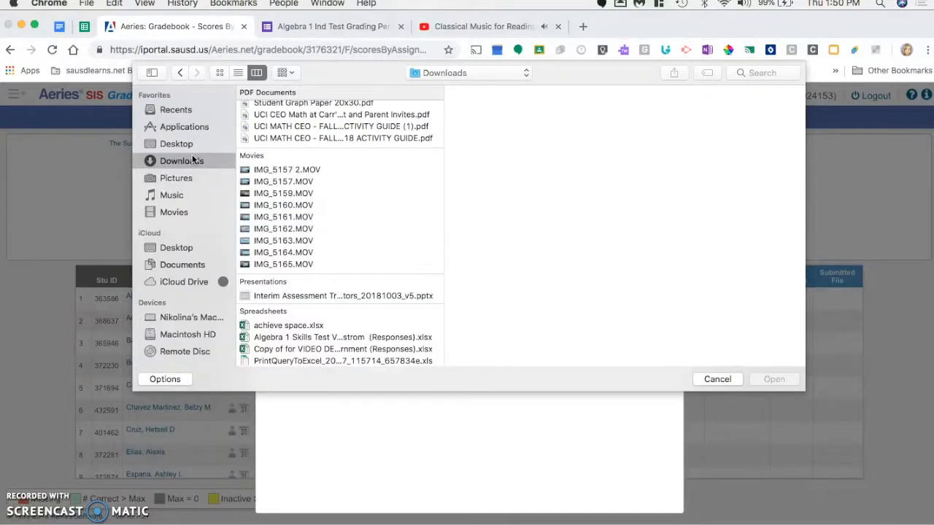
left_click(294, 327)
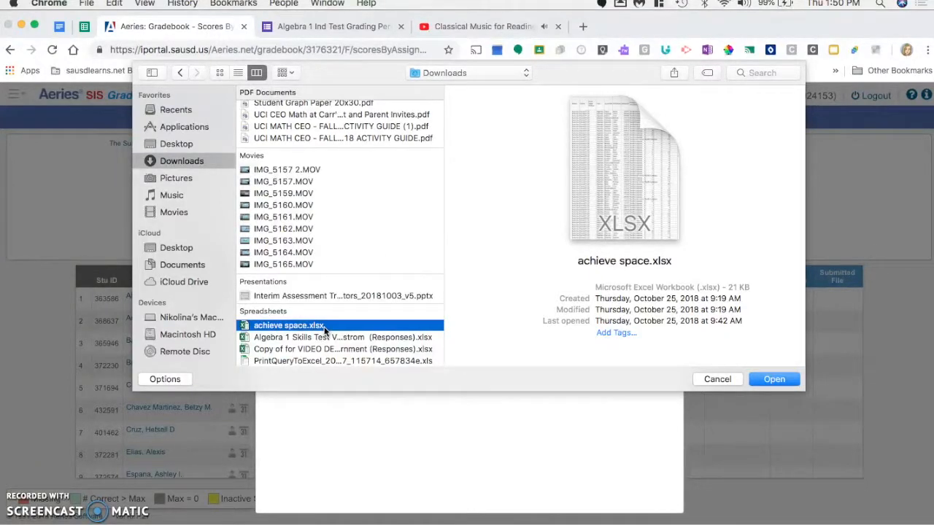
scroll(320, 301, "up", 10)
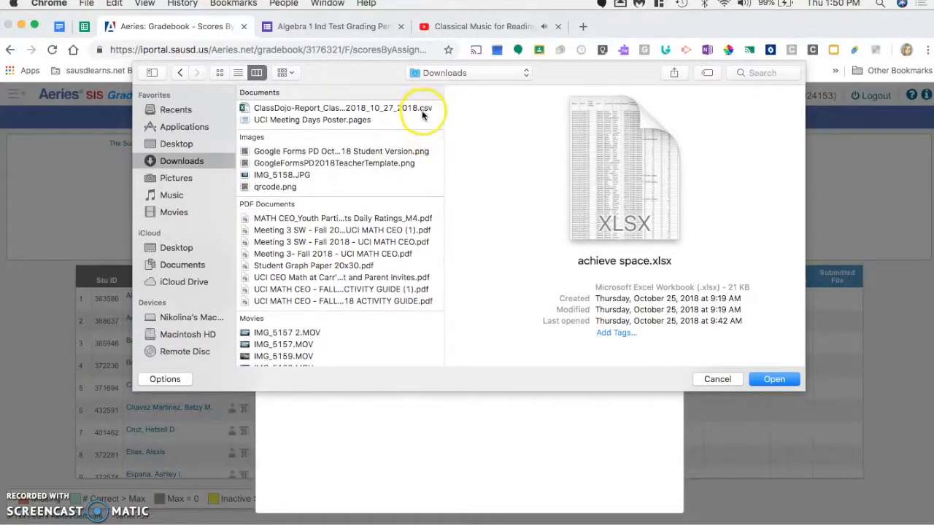
scroll(343, 250, "down", 5)
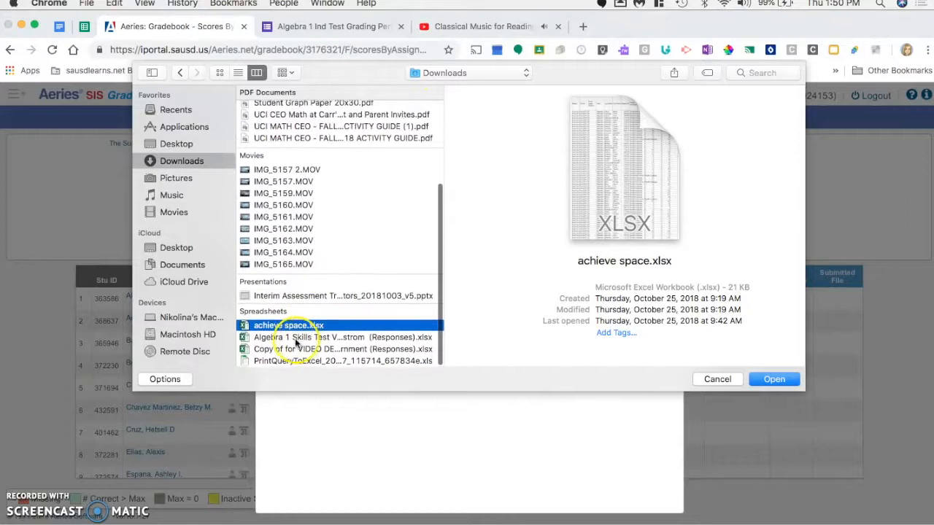
left_click(766, 379)
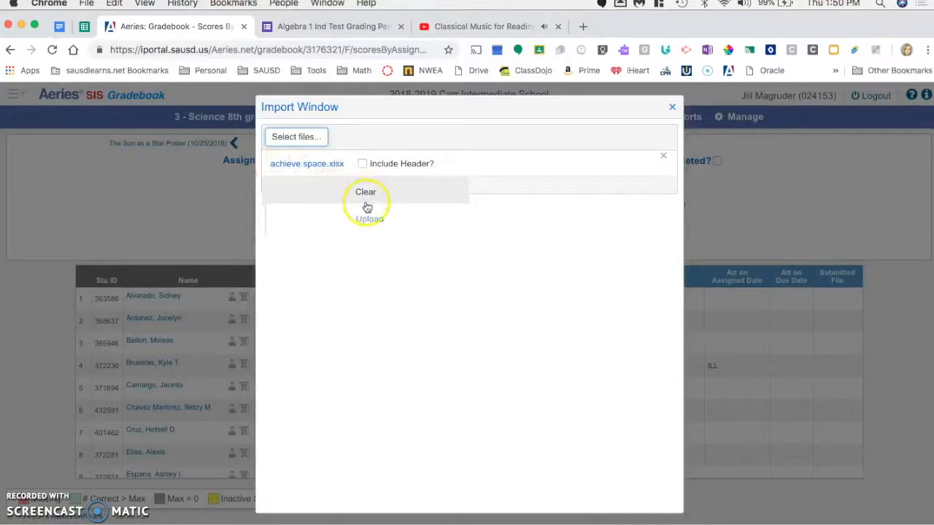
left_click(378, 222)
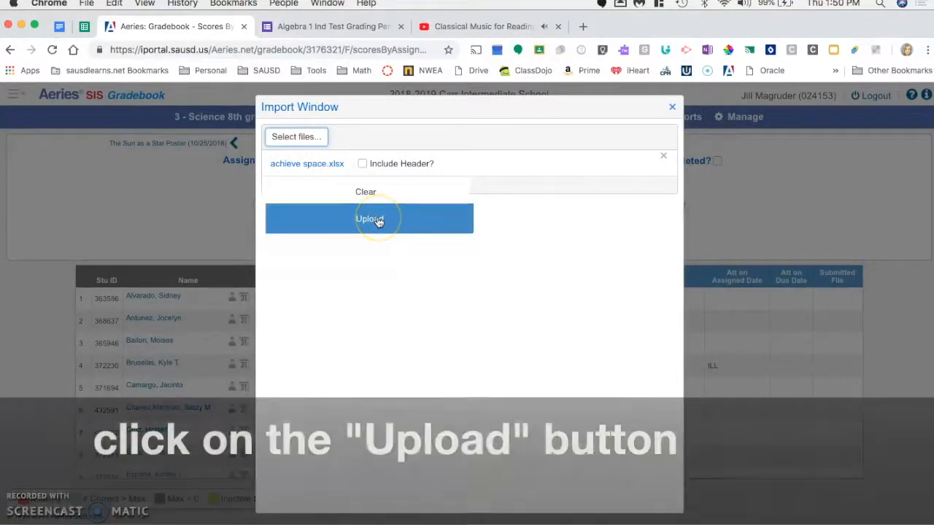
left_click(379, 221)
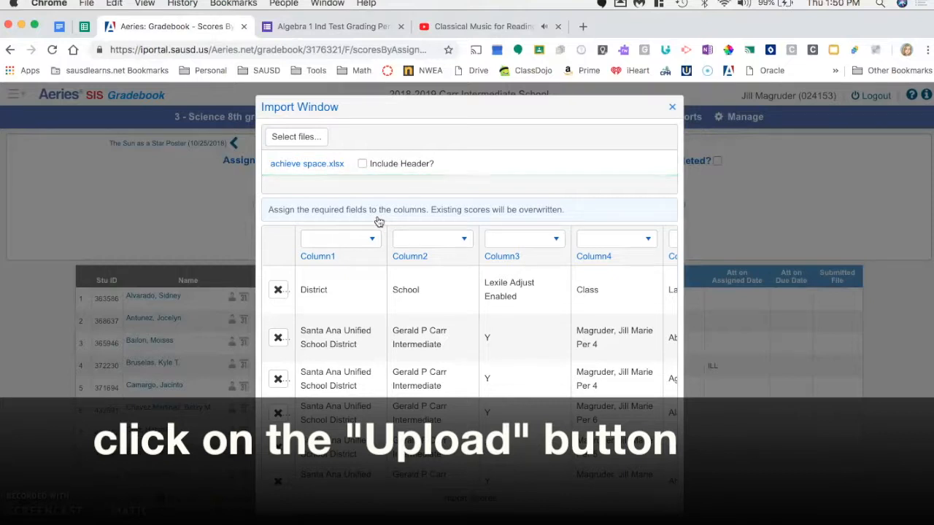
left_click(699, 343)
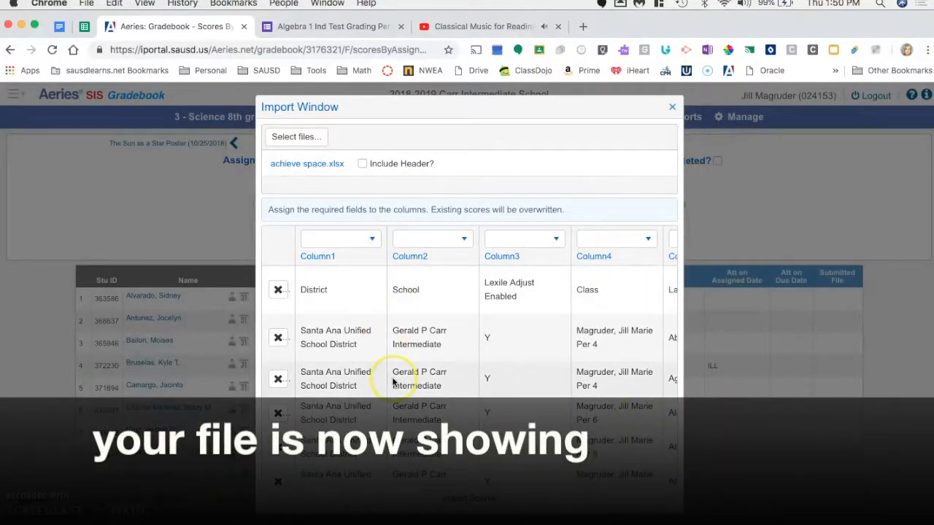
Step: Assign the Stu Id field to Column7, which holds the student IDs
scroll(455, 369, "right", 3)
scroll(459, 373, "right", 4)
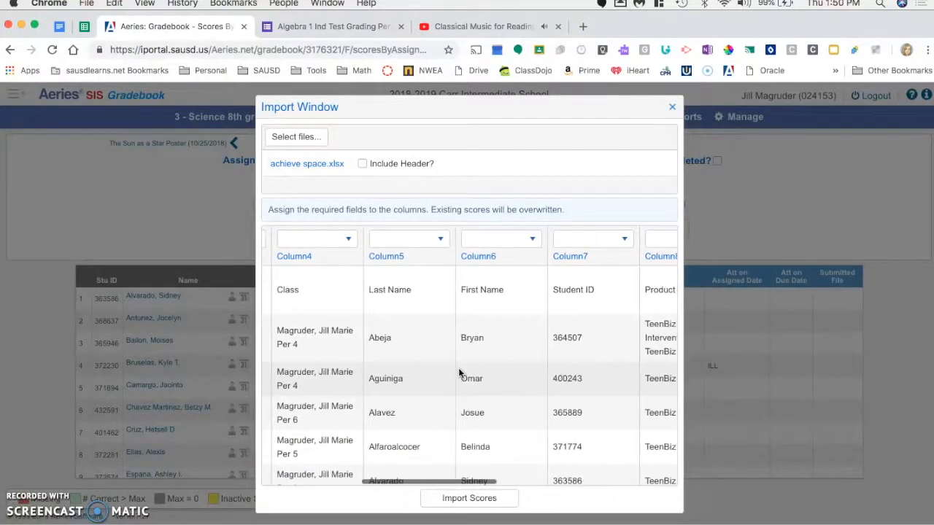
scroll(458, 367, "right", 2)
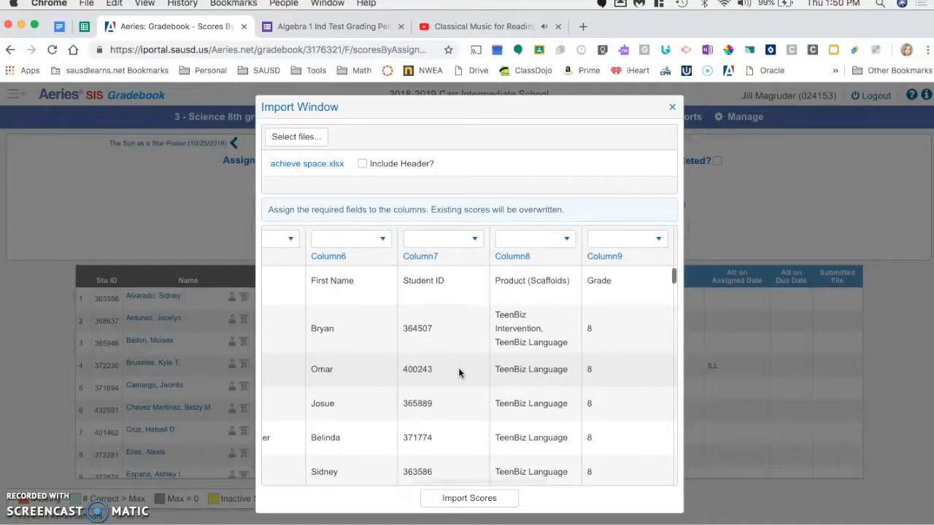
left_click(455, 368)
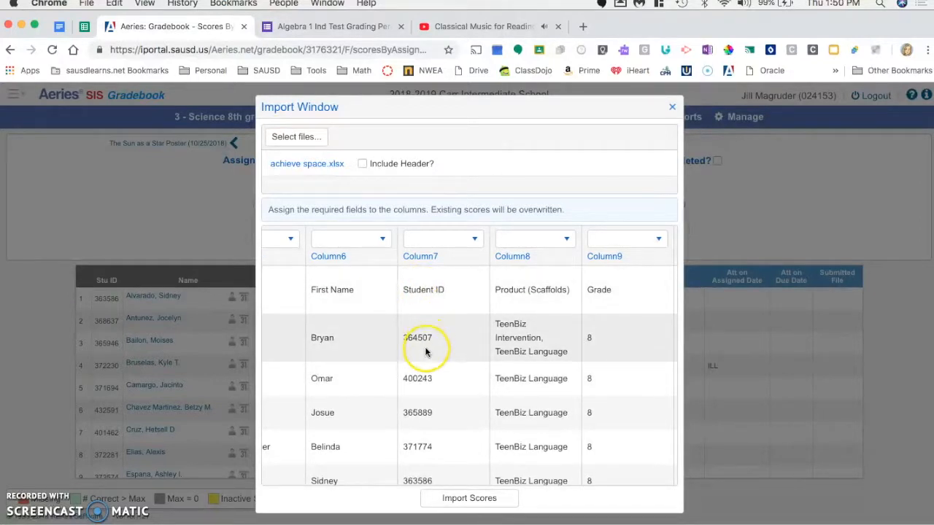
left_click(475, 247)
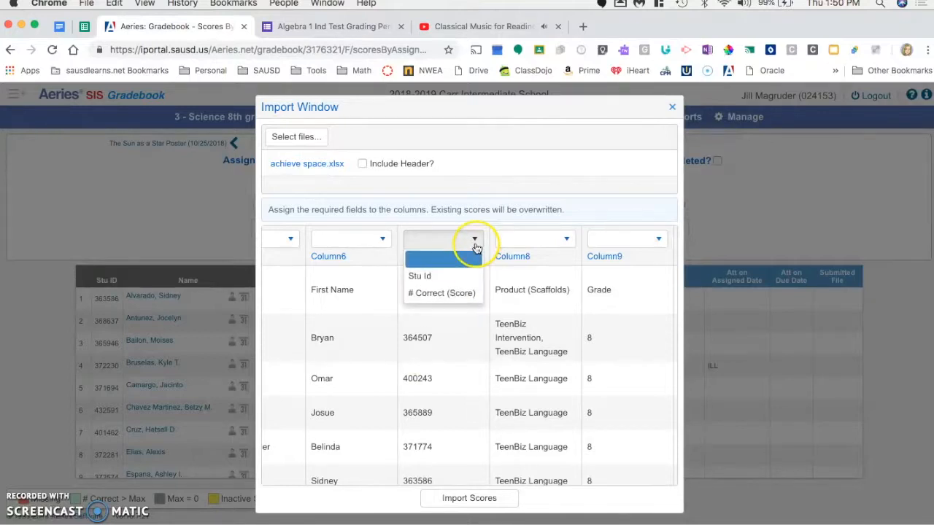
left_click(438, 278)
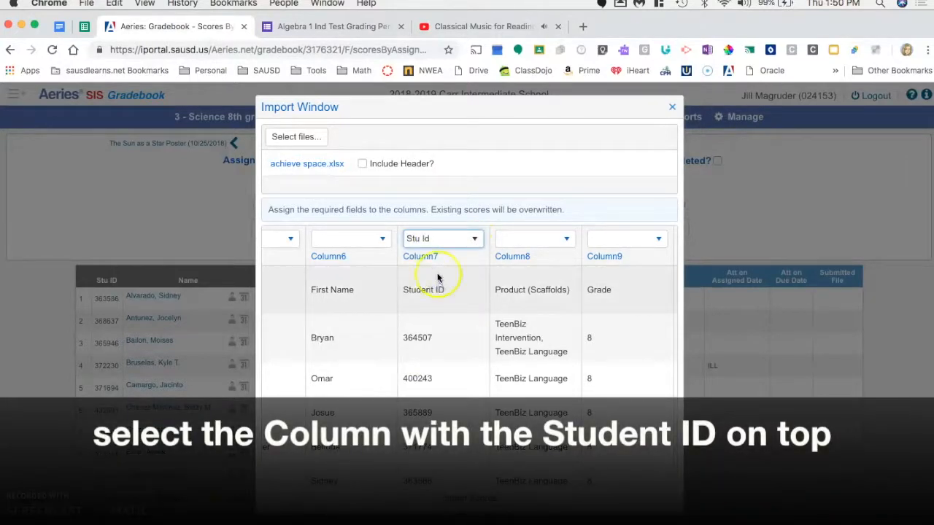
Step: Assign # Correct (Score) to Column10, the import points earned, and import the scores
scroll(482, 354, "right", 2)
scroll(489, 355, "right", 5)
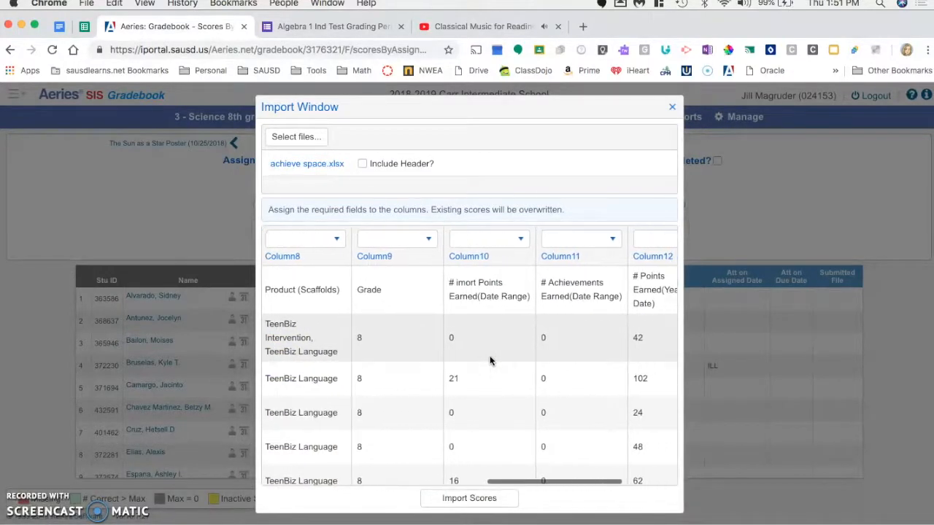
scroll(489, 355, "right", 3)
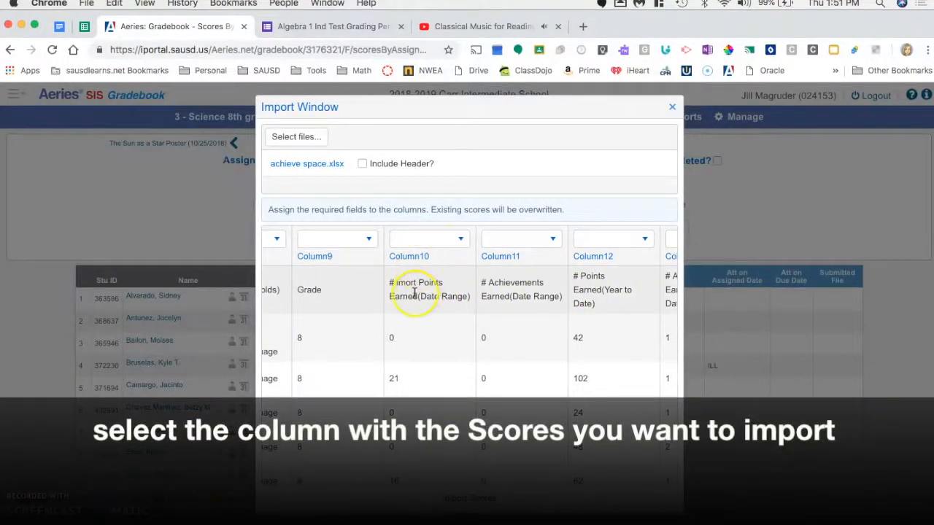
left_click(459, 240)
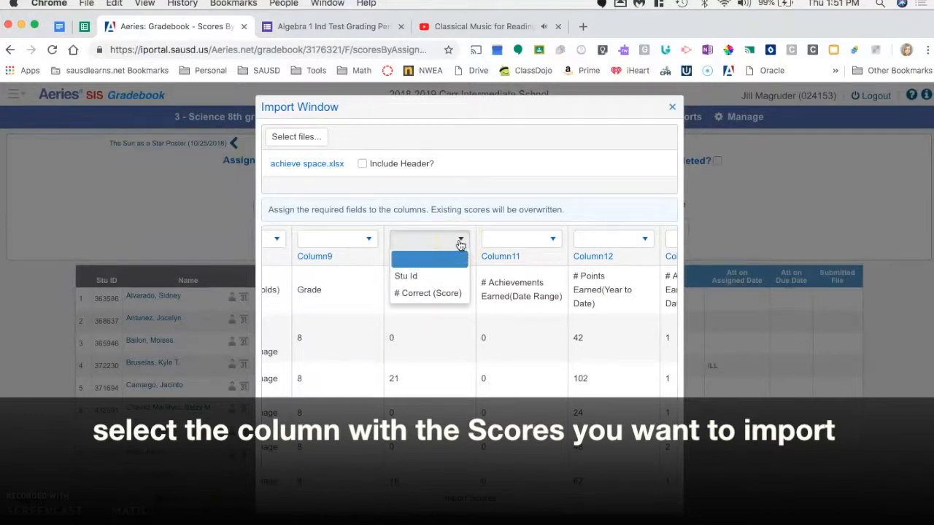
left_click(440, 294)
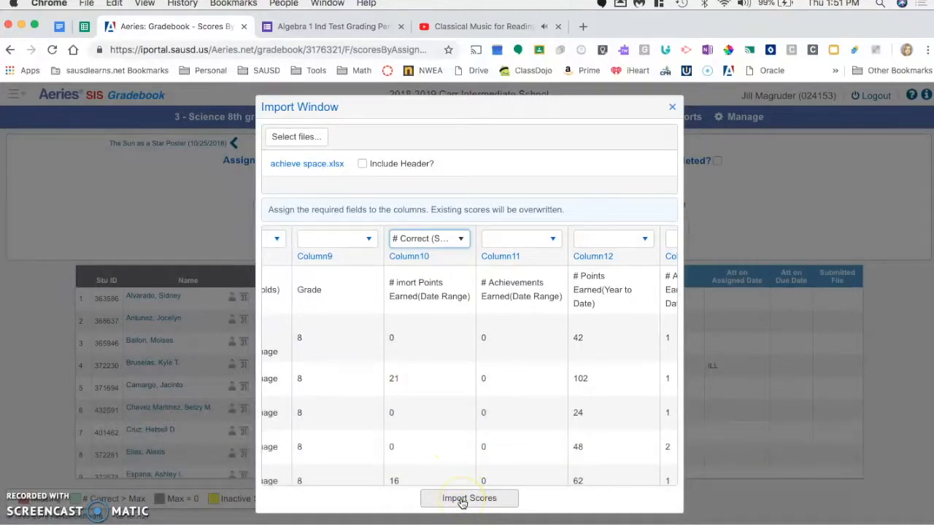
left_click(462, 502)
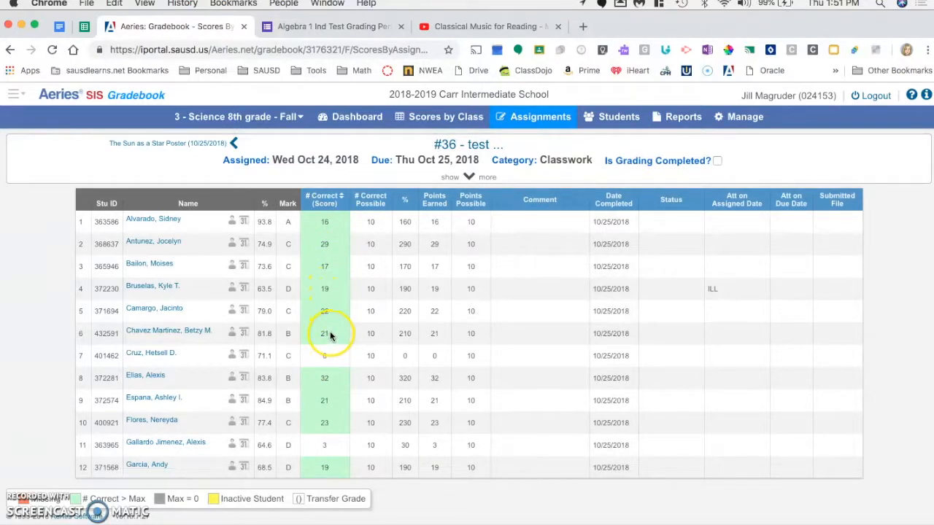
Step: Review the imported scores down the "test ..." assignment's class list and show the list of current gradebooks
scroll(327, 280, "up", 1)
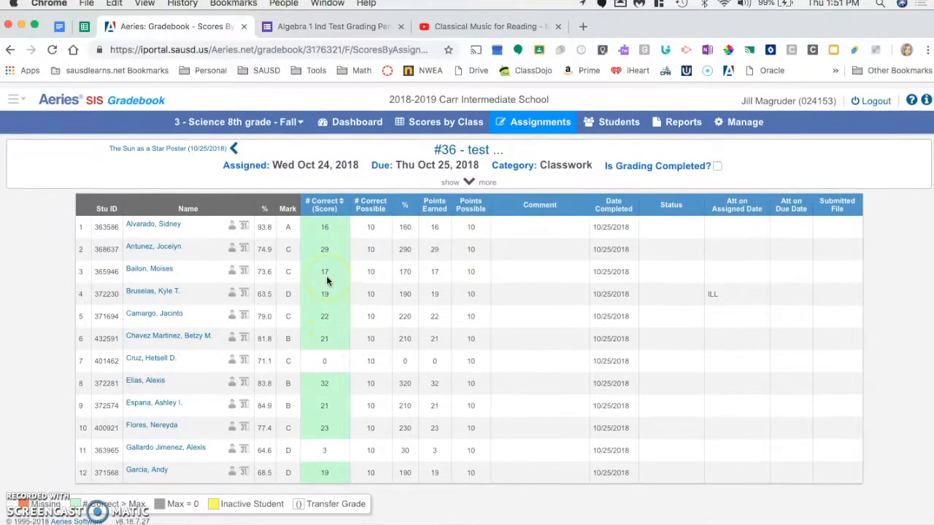
scroll(312, 382, "down", 10)
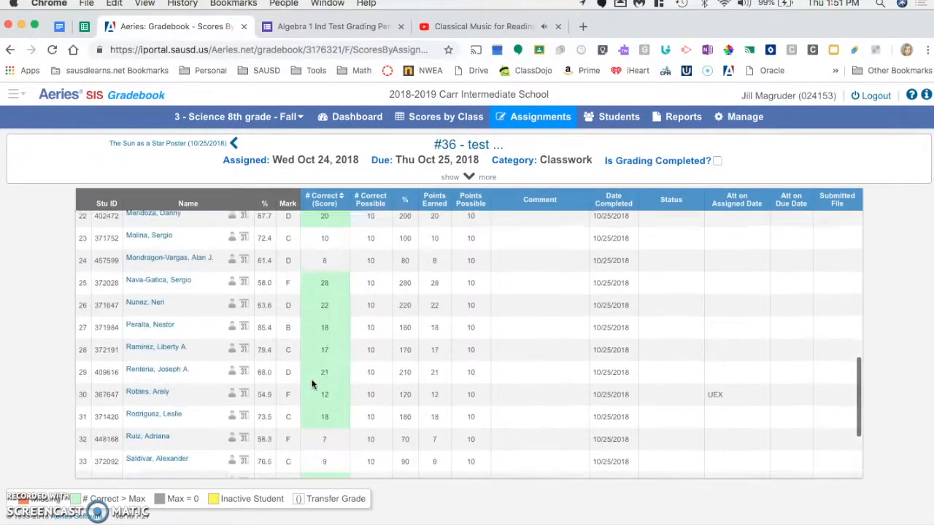
scroll(312, 384, "up", 2)
scroll(312, 384, "down", 4)
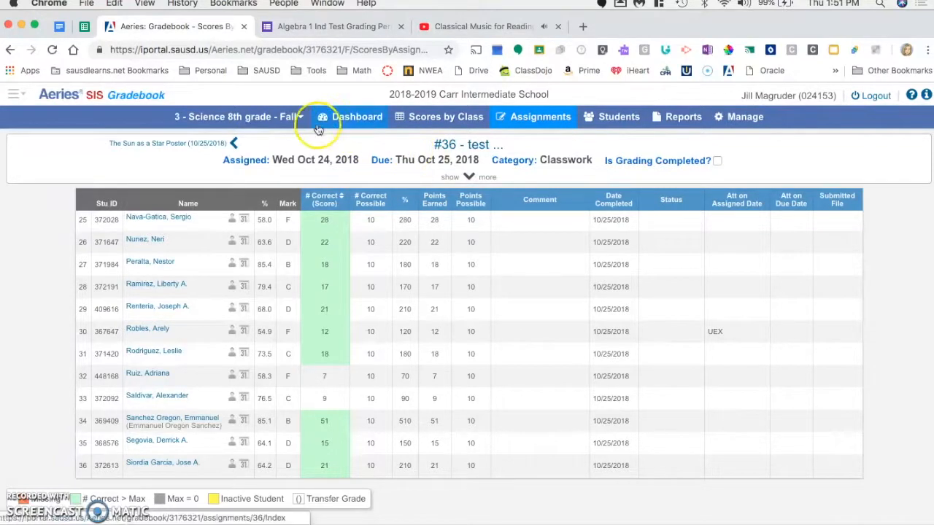
left_click(281, 119)
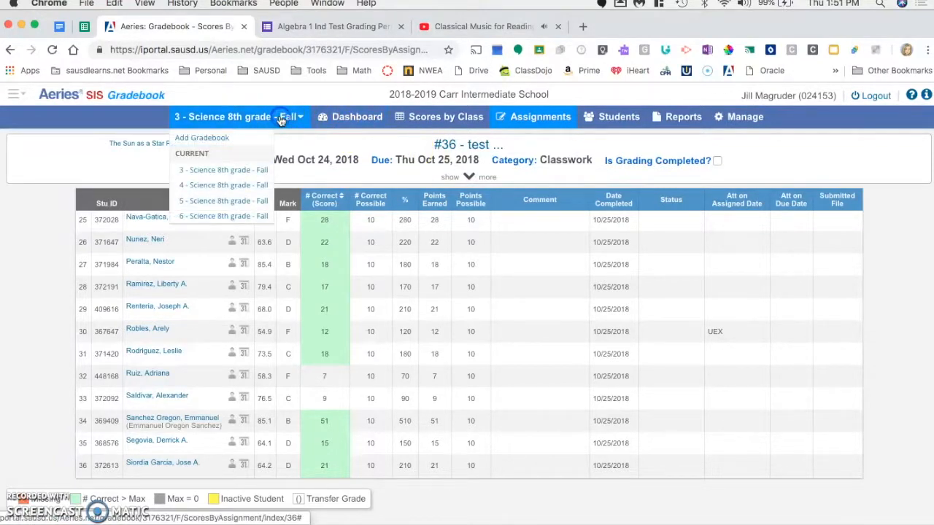
left_click(224, 187)
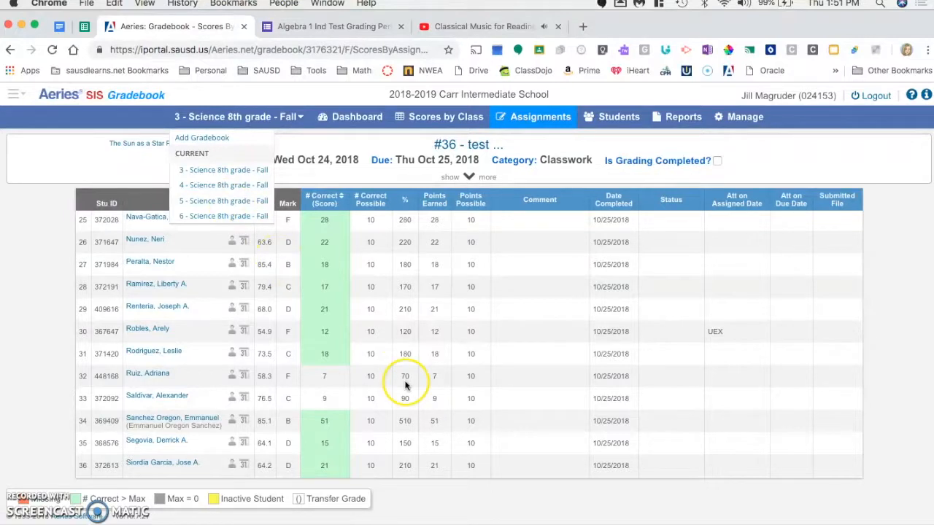
scroll(406, 385, "down", 3)
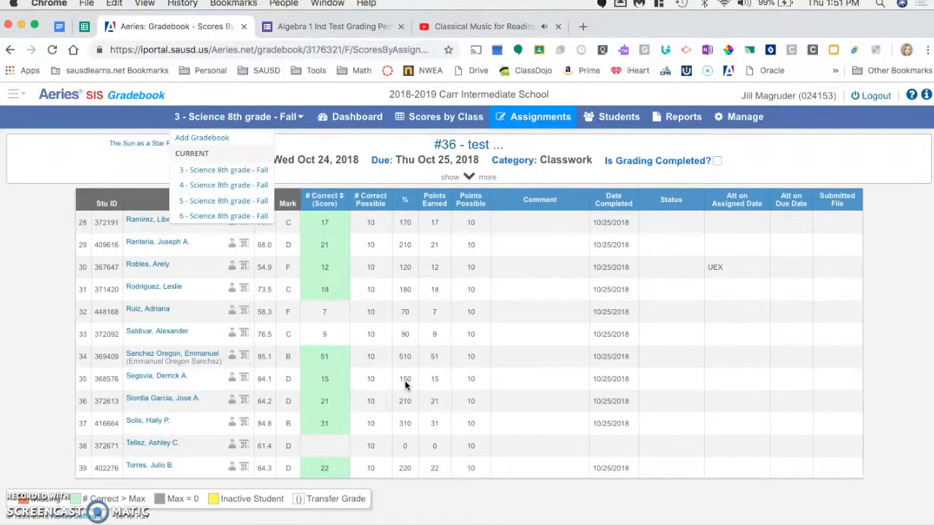